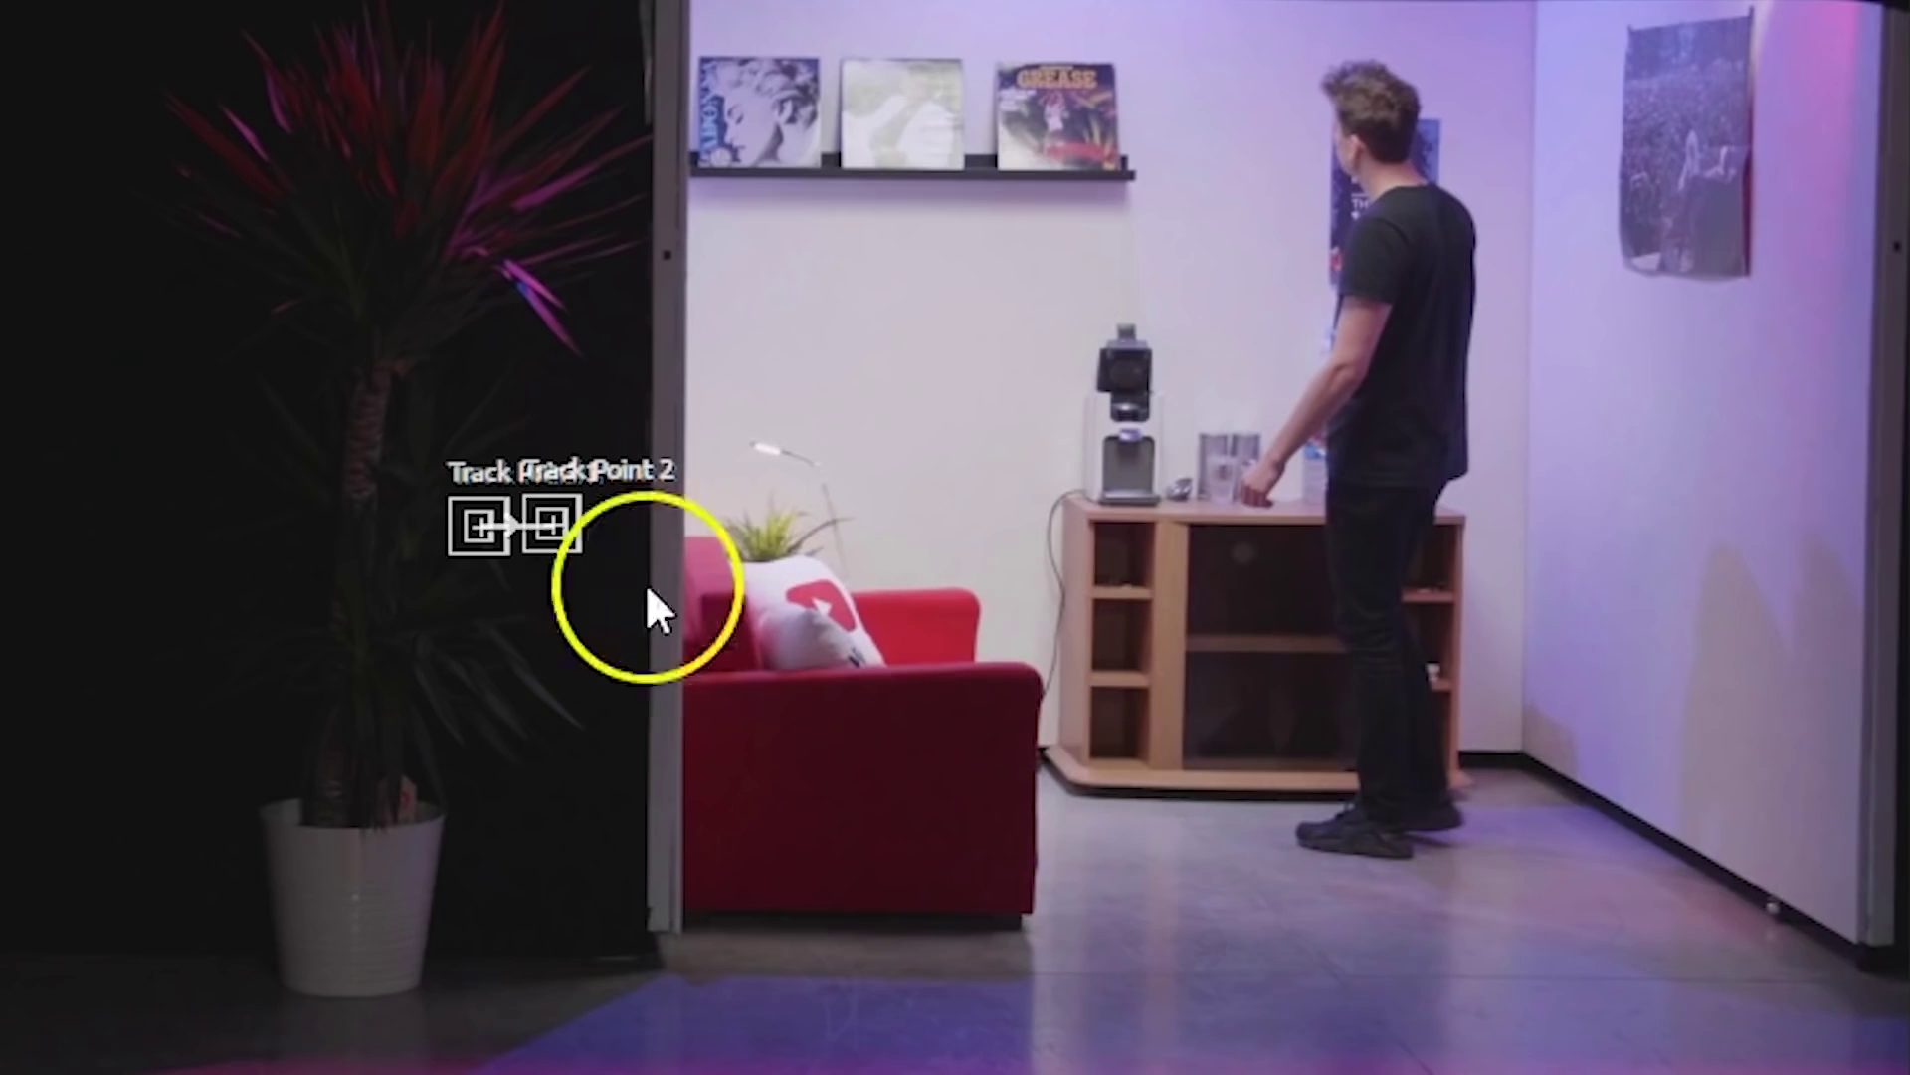
# Step: Place Track Point 2 on the right pillar, analyze the track forward, and apply the stabilization
pyautogui.moveTo(500, 468); pyautogui.dragTo(714, 321)
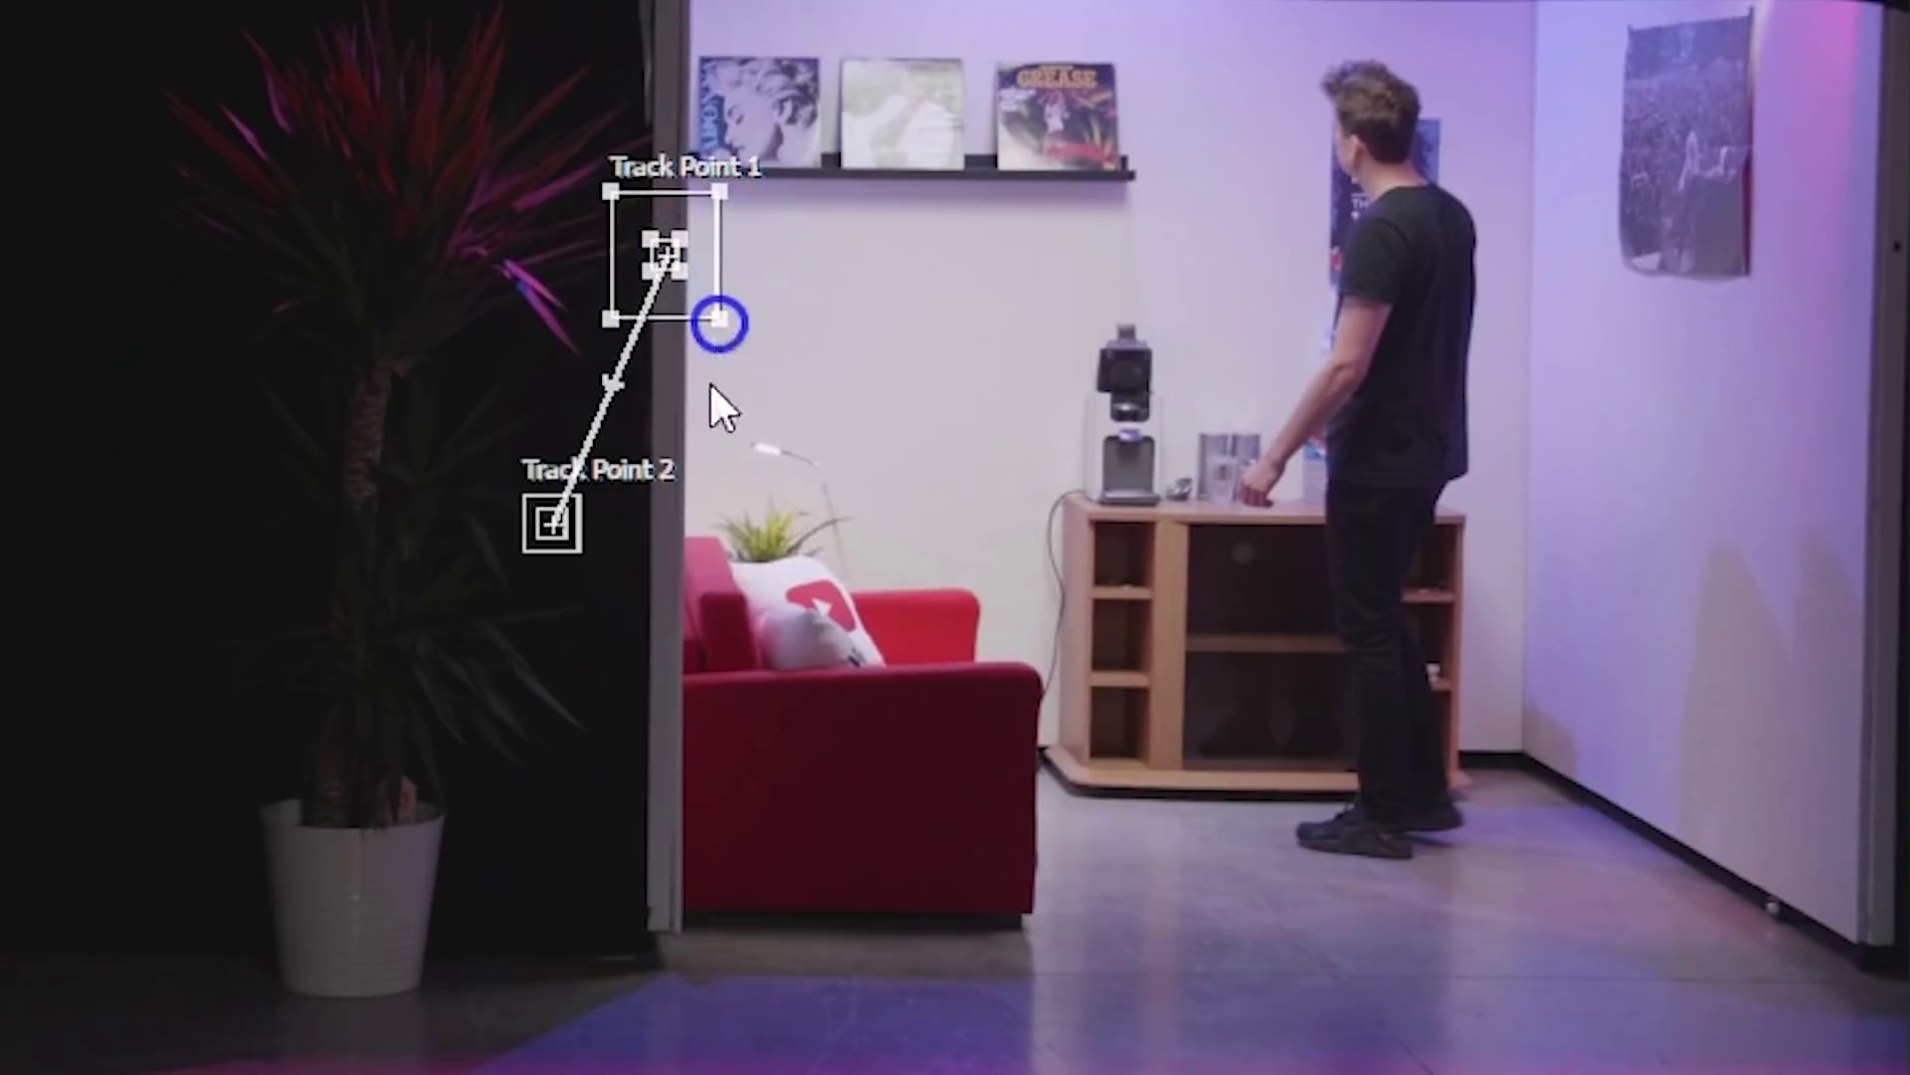
pyautogui.moveTo(557, 532); pyautogui.dragTo(1898, 261)
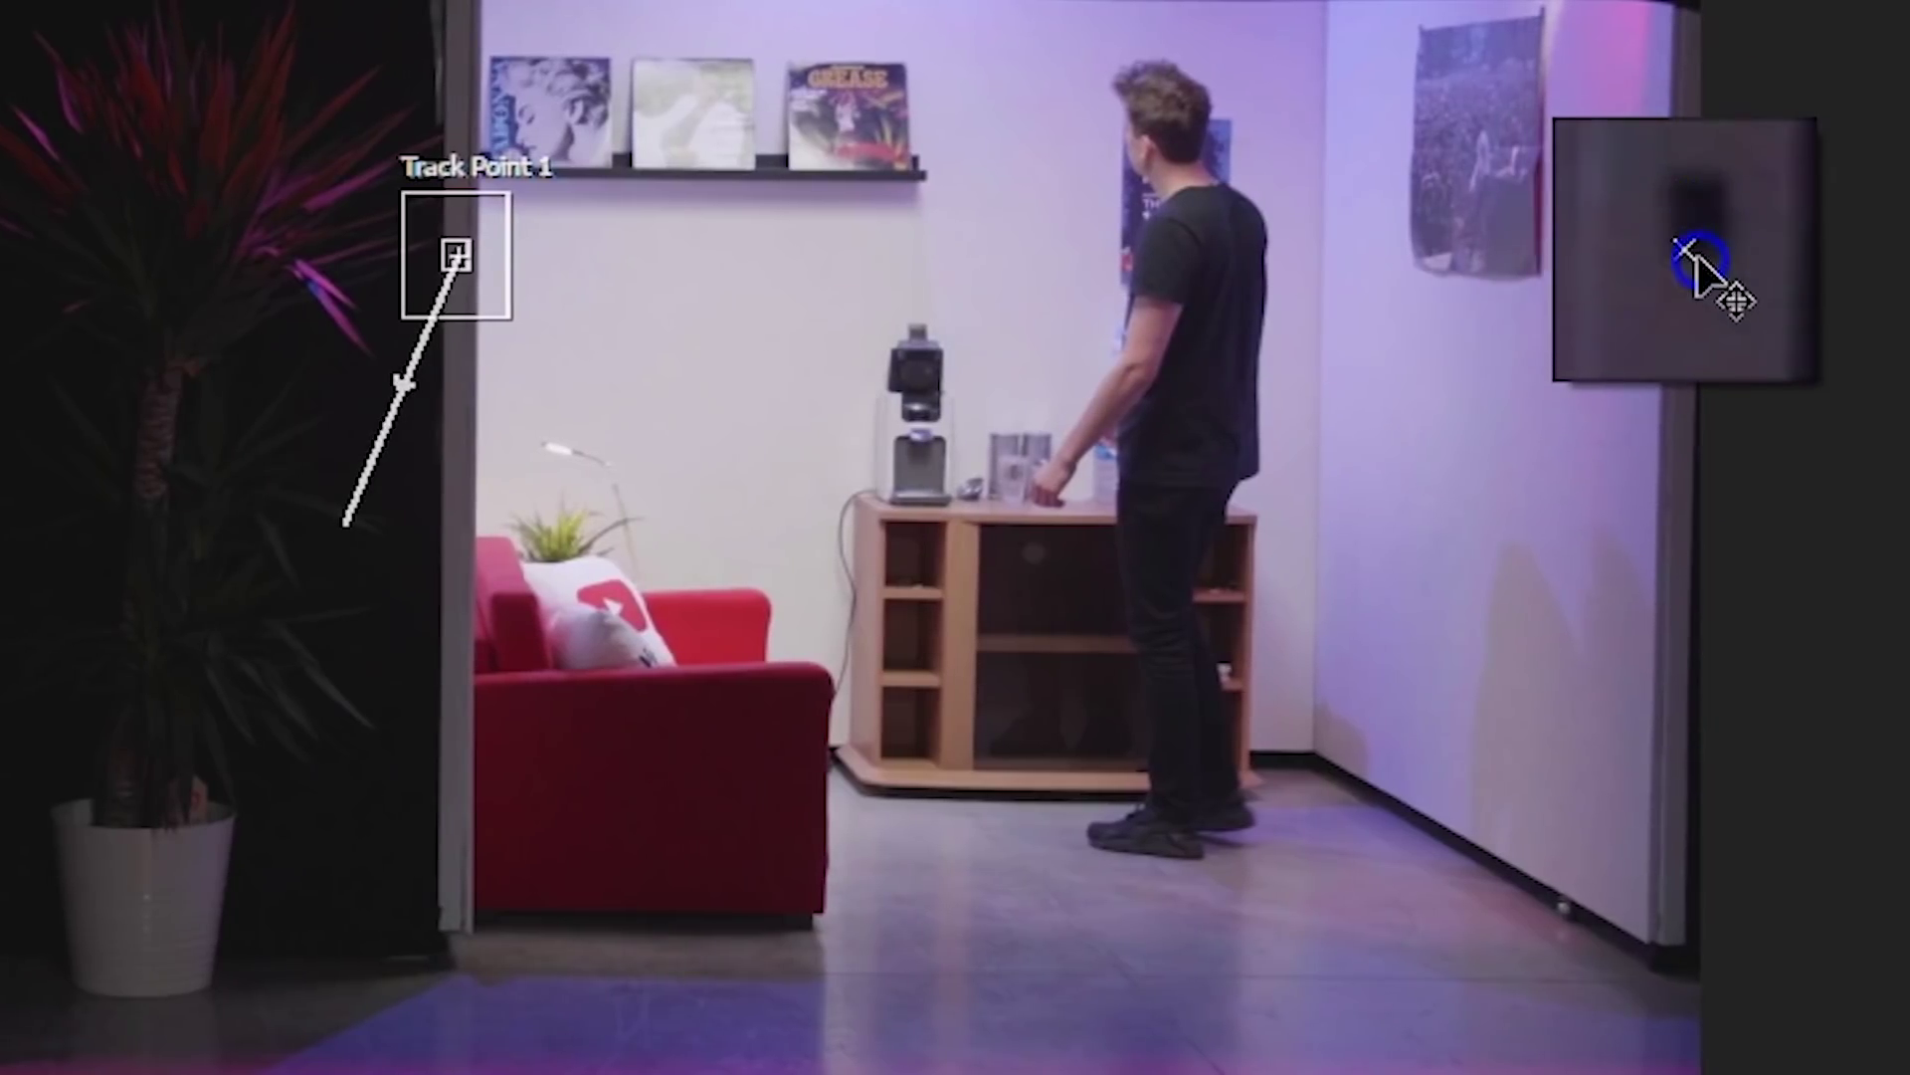
pyautogui.moveTo(1698, 255); pyautogui.dragTo(1704, 261)
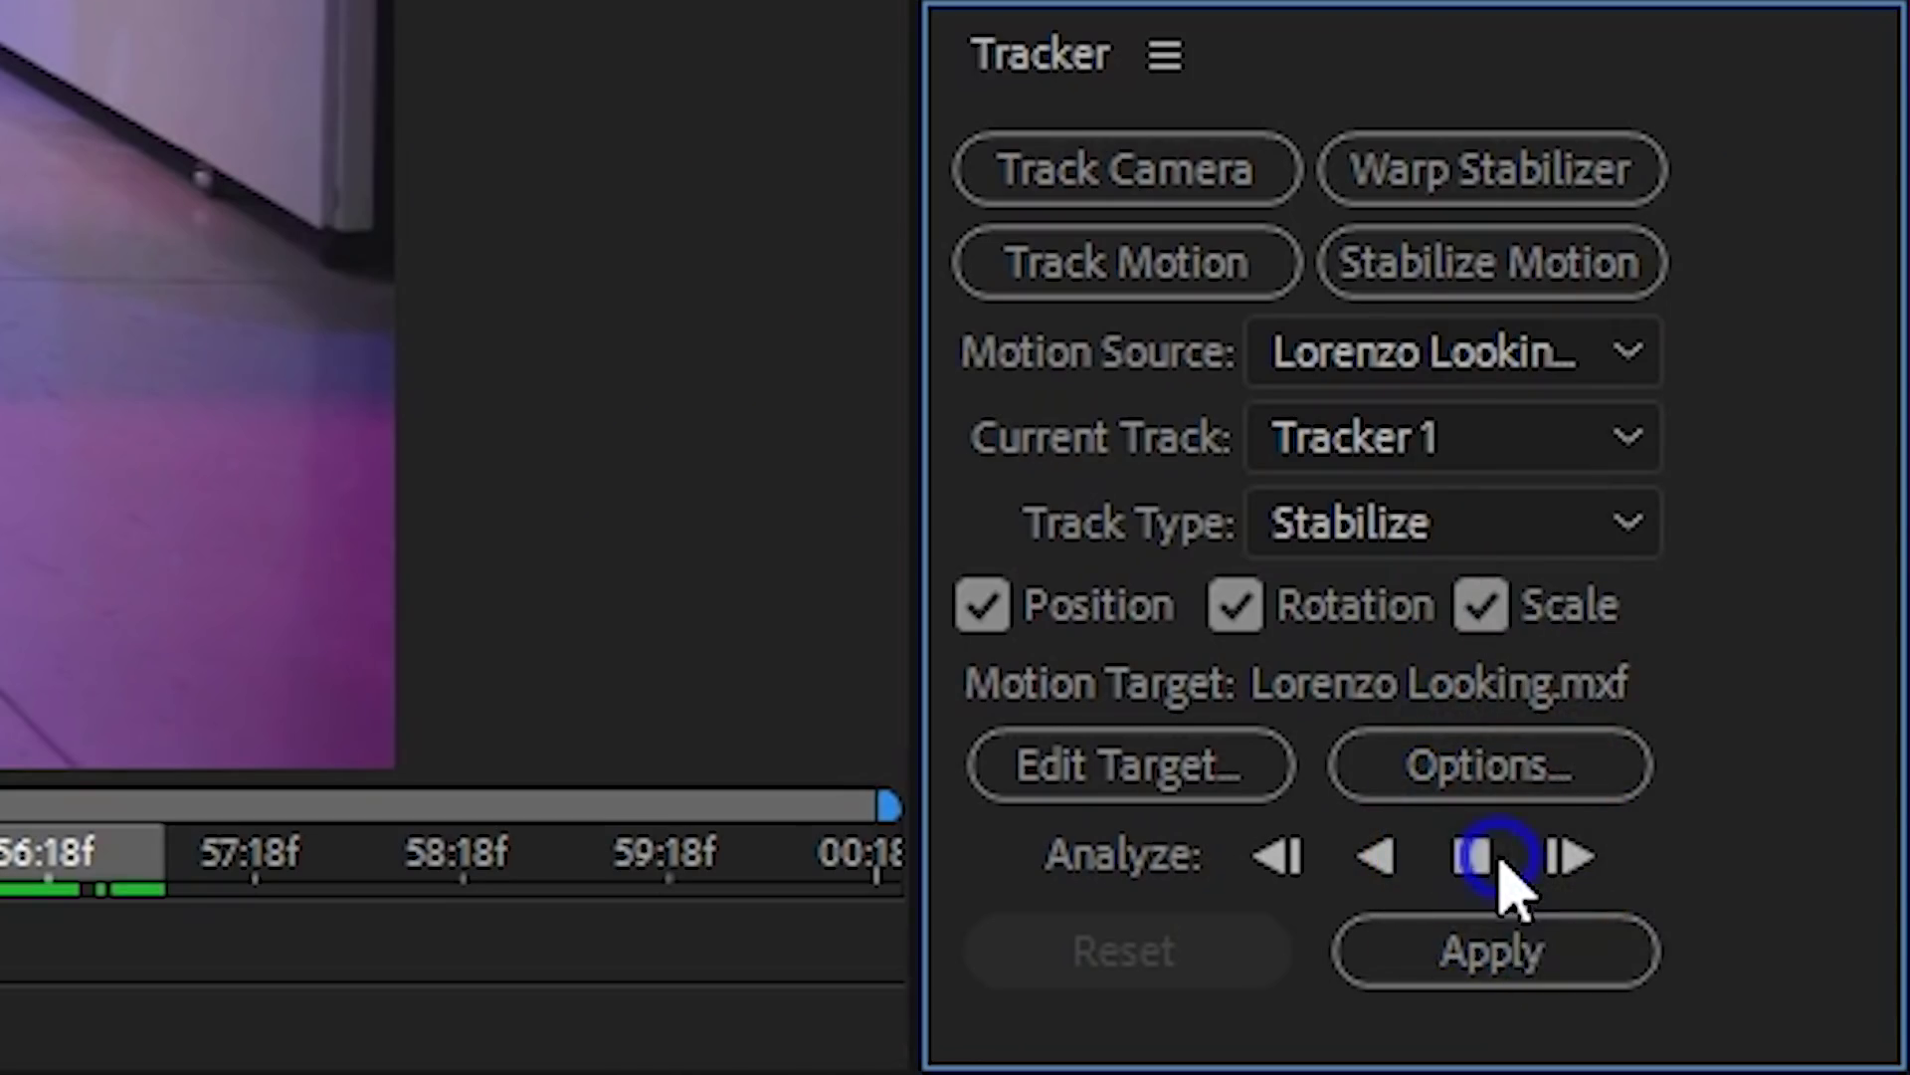
pyautogui.click(1478, 856)
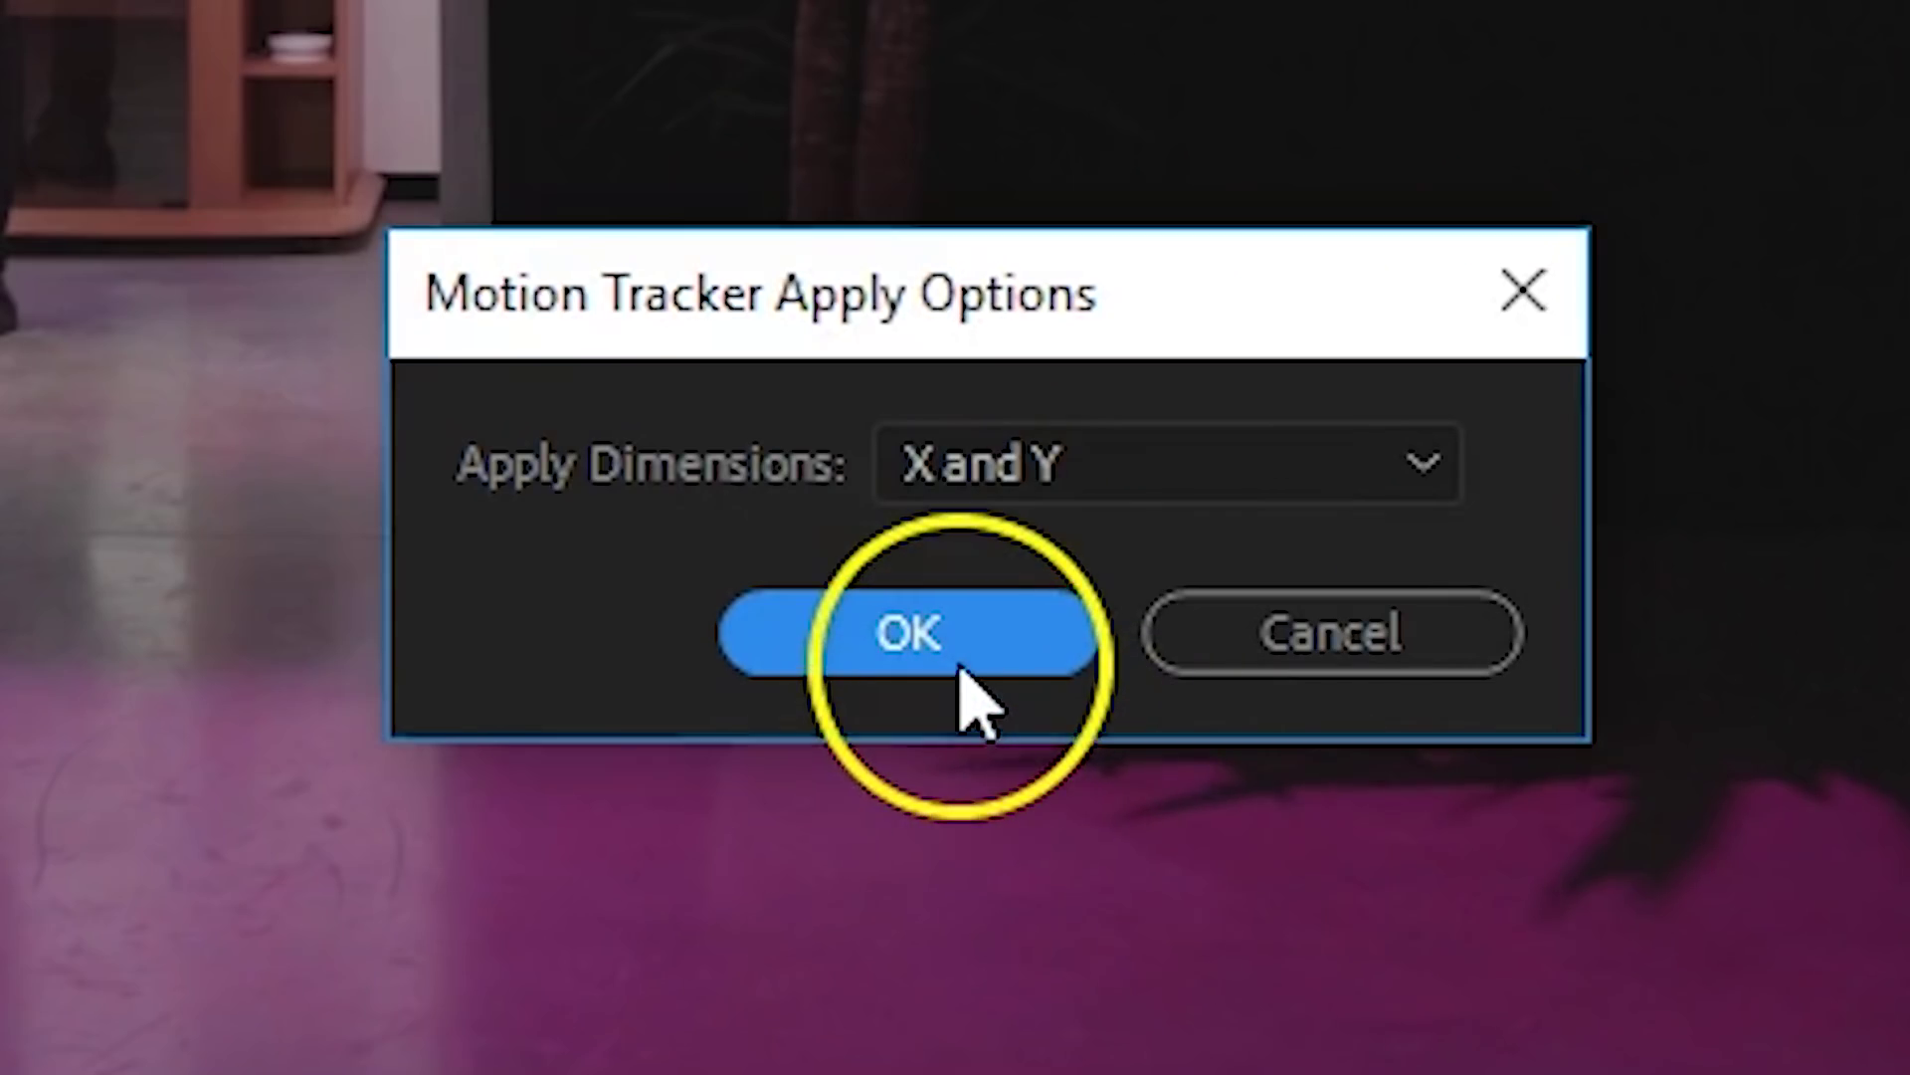
pyautogui.click(970, 697)
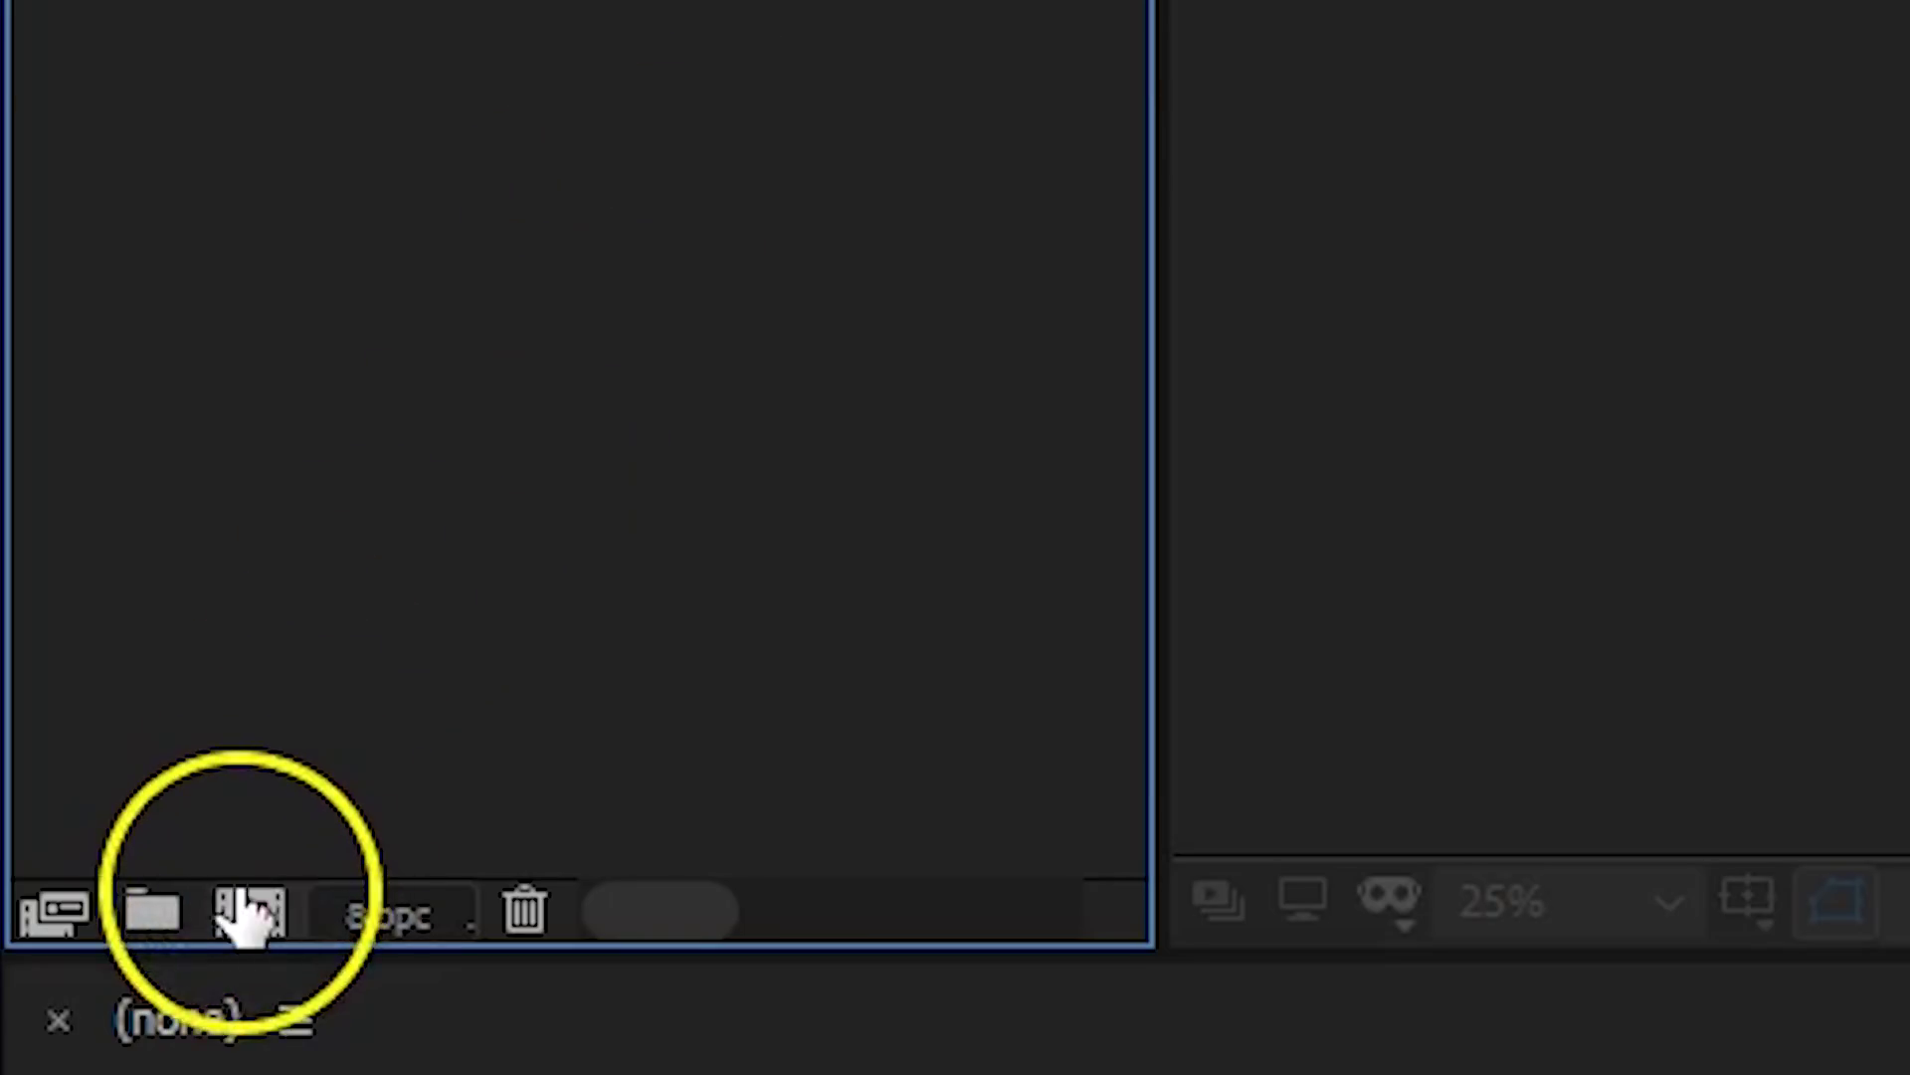
# Step: Create the 7680×1080 'Infinite Loop Effect' comp and place Empty Box.mxf at its left end
pyautogui.click(244, 907)
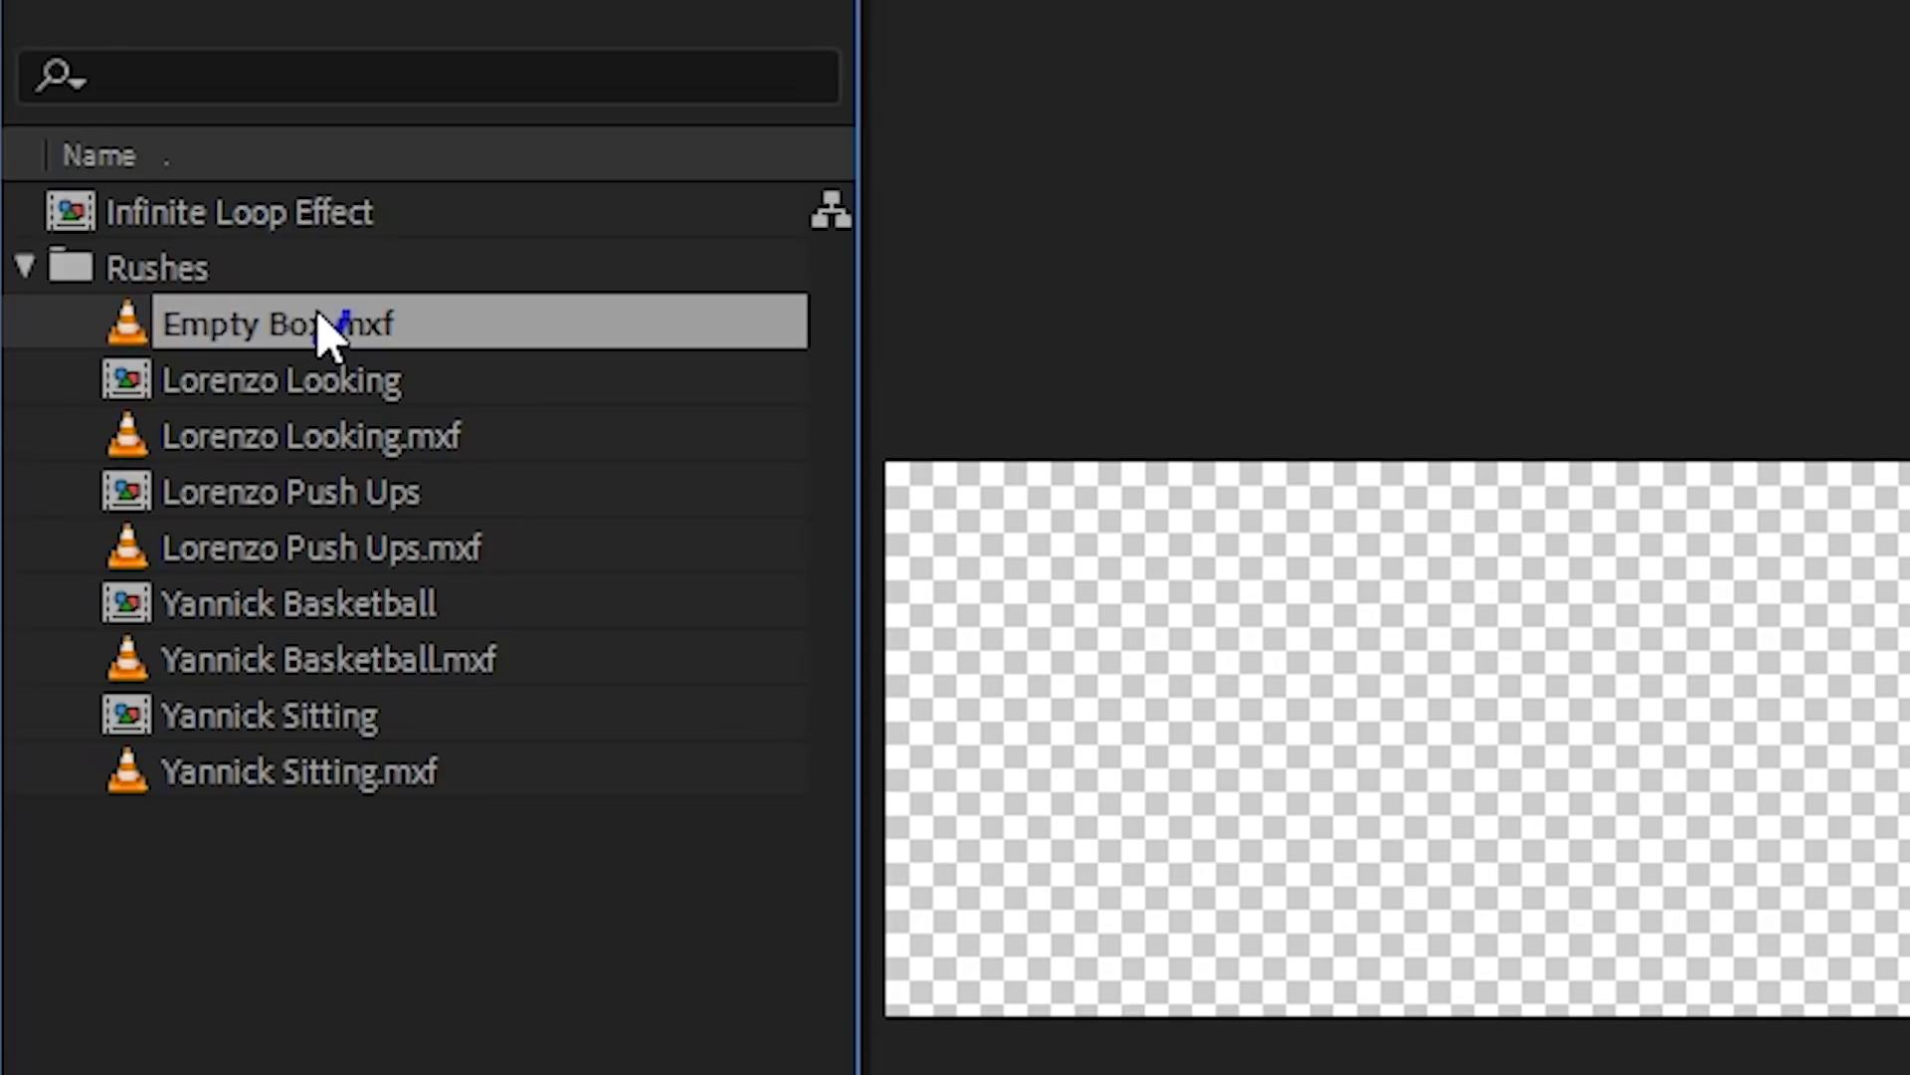
pyautogui.moveTo(328, 332); pyautogui.dragTo(353, 557)
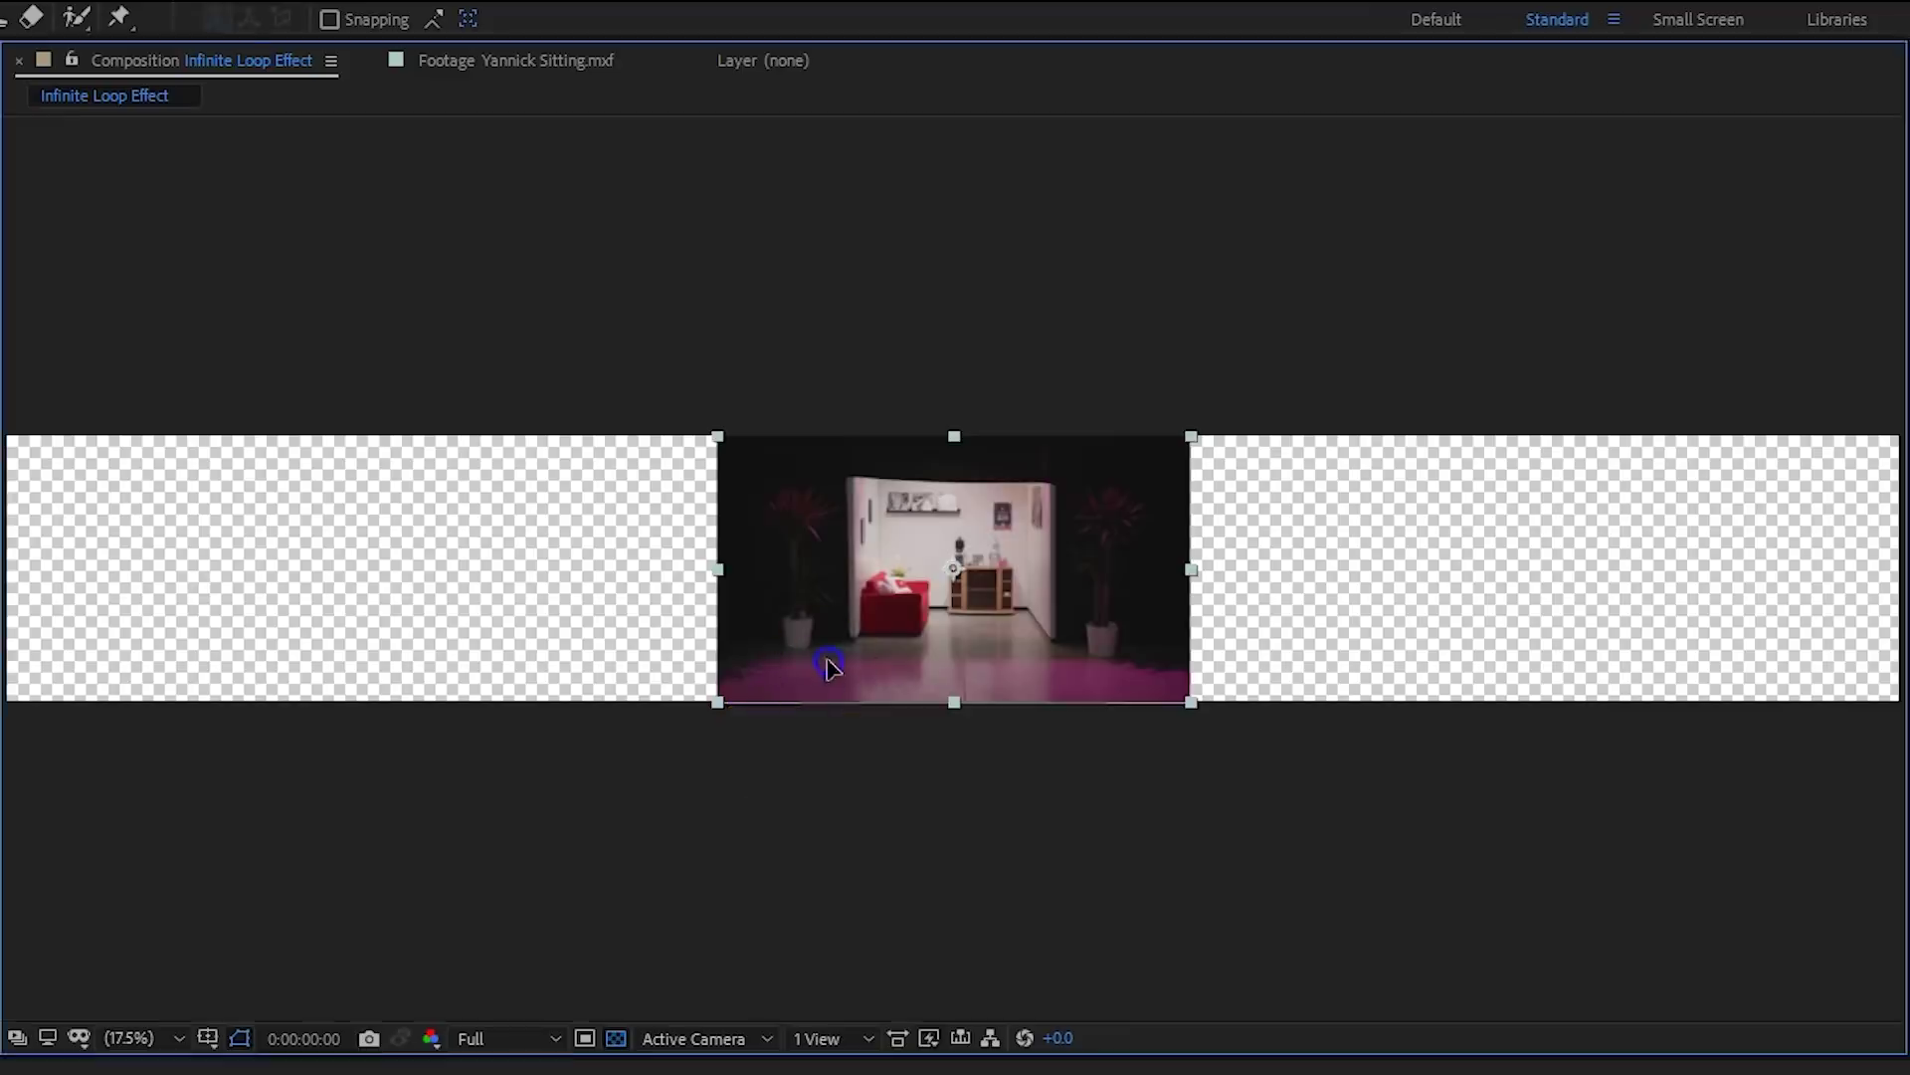
pyautogui.moveTo(832, 670); pyautogui.dragTo(115, 662)
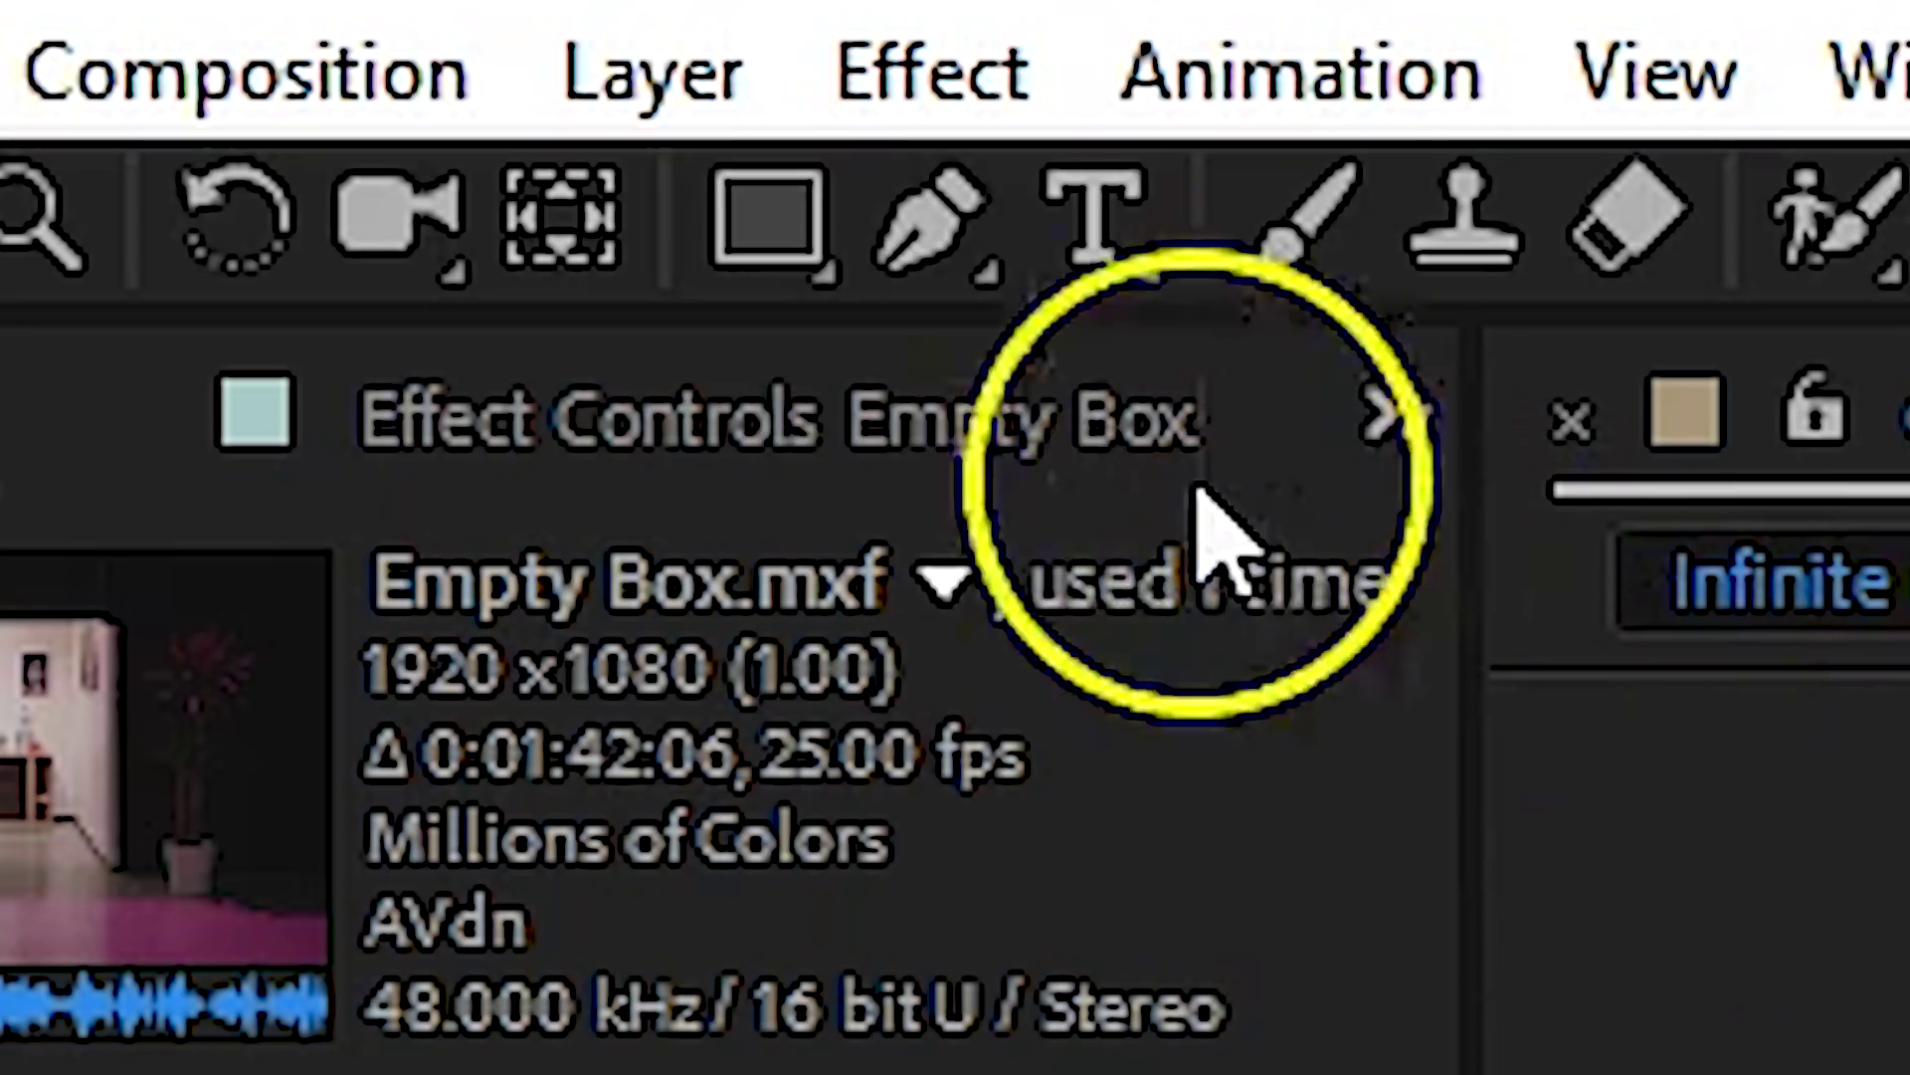
# Step: Draw a Pen mask on the Empty Box layer and set Mask Feather to 89
pyautogui.click(901, 253)
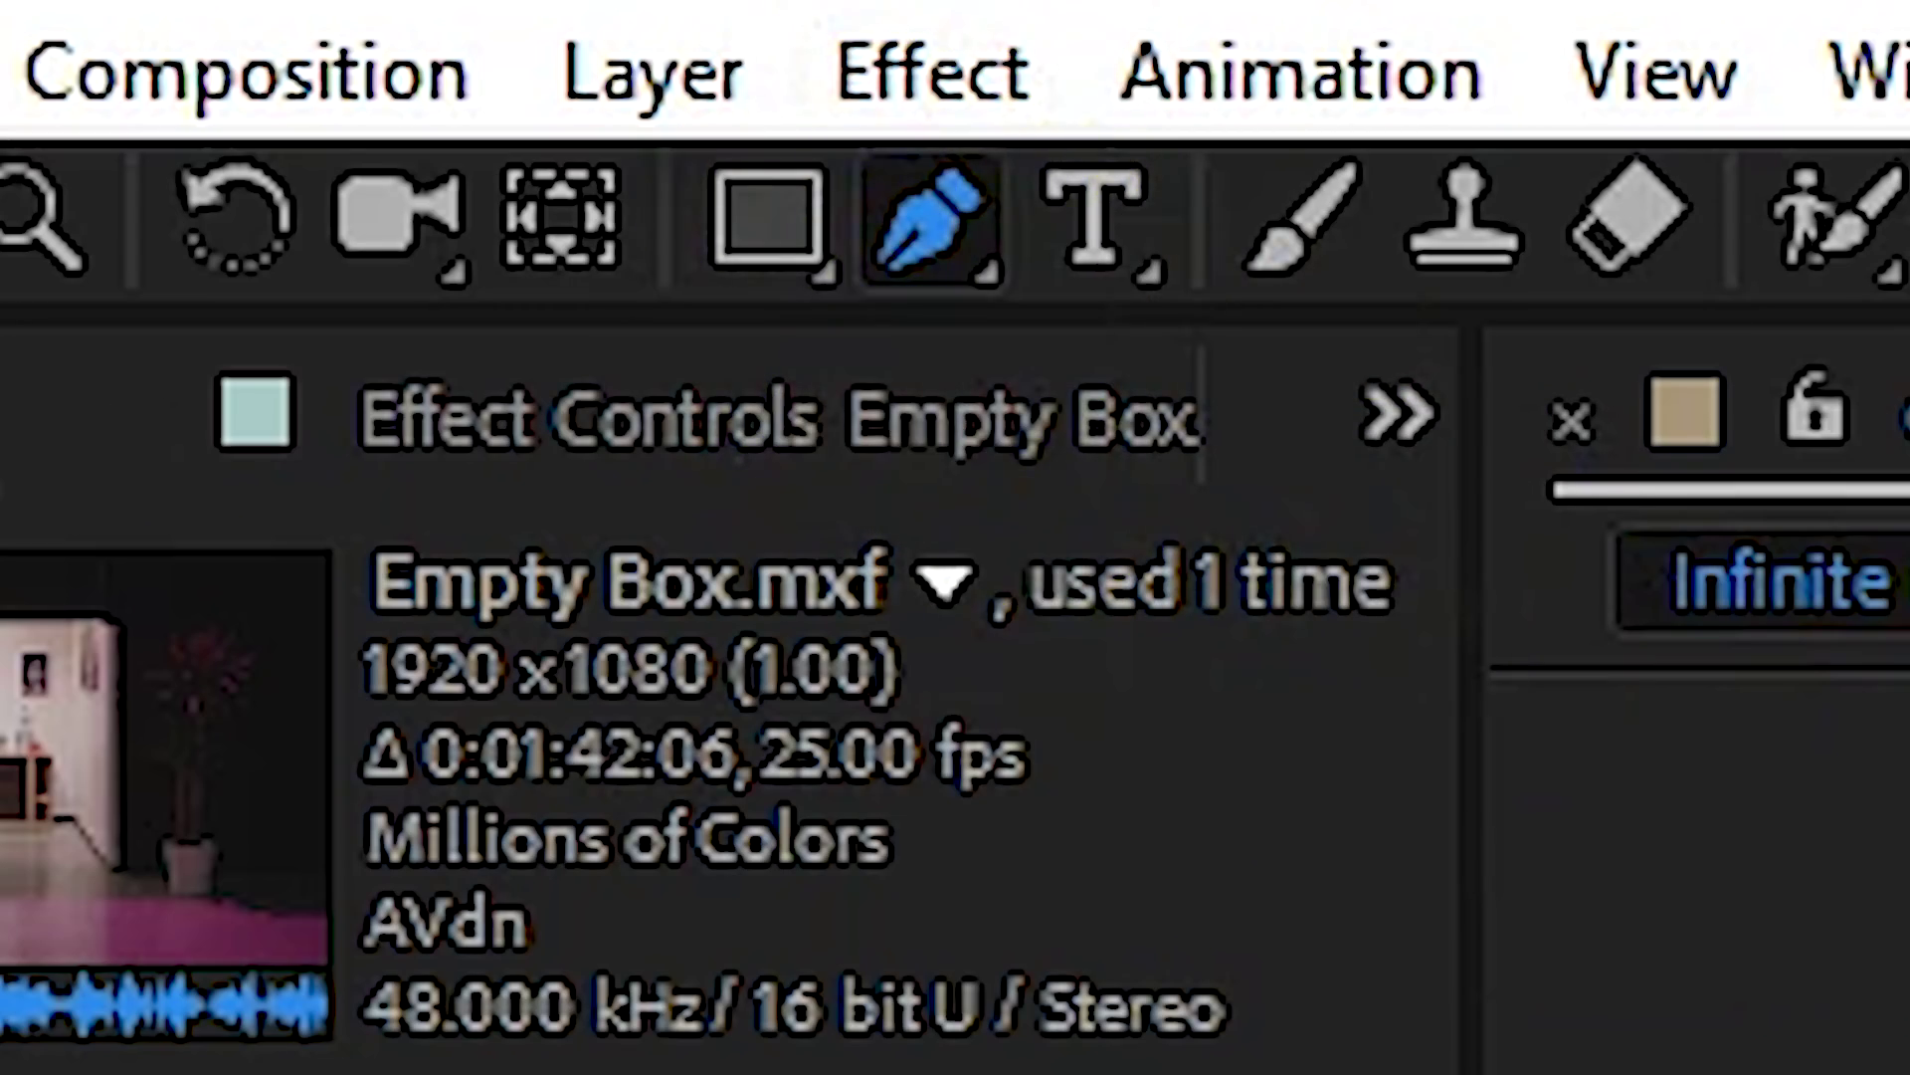
pyautogui.click(453, 723)
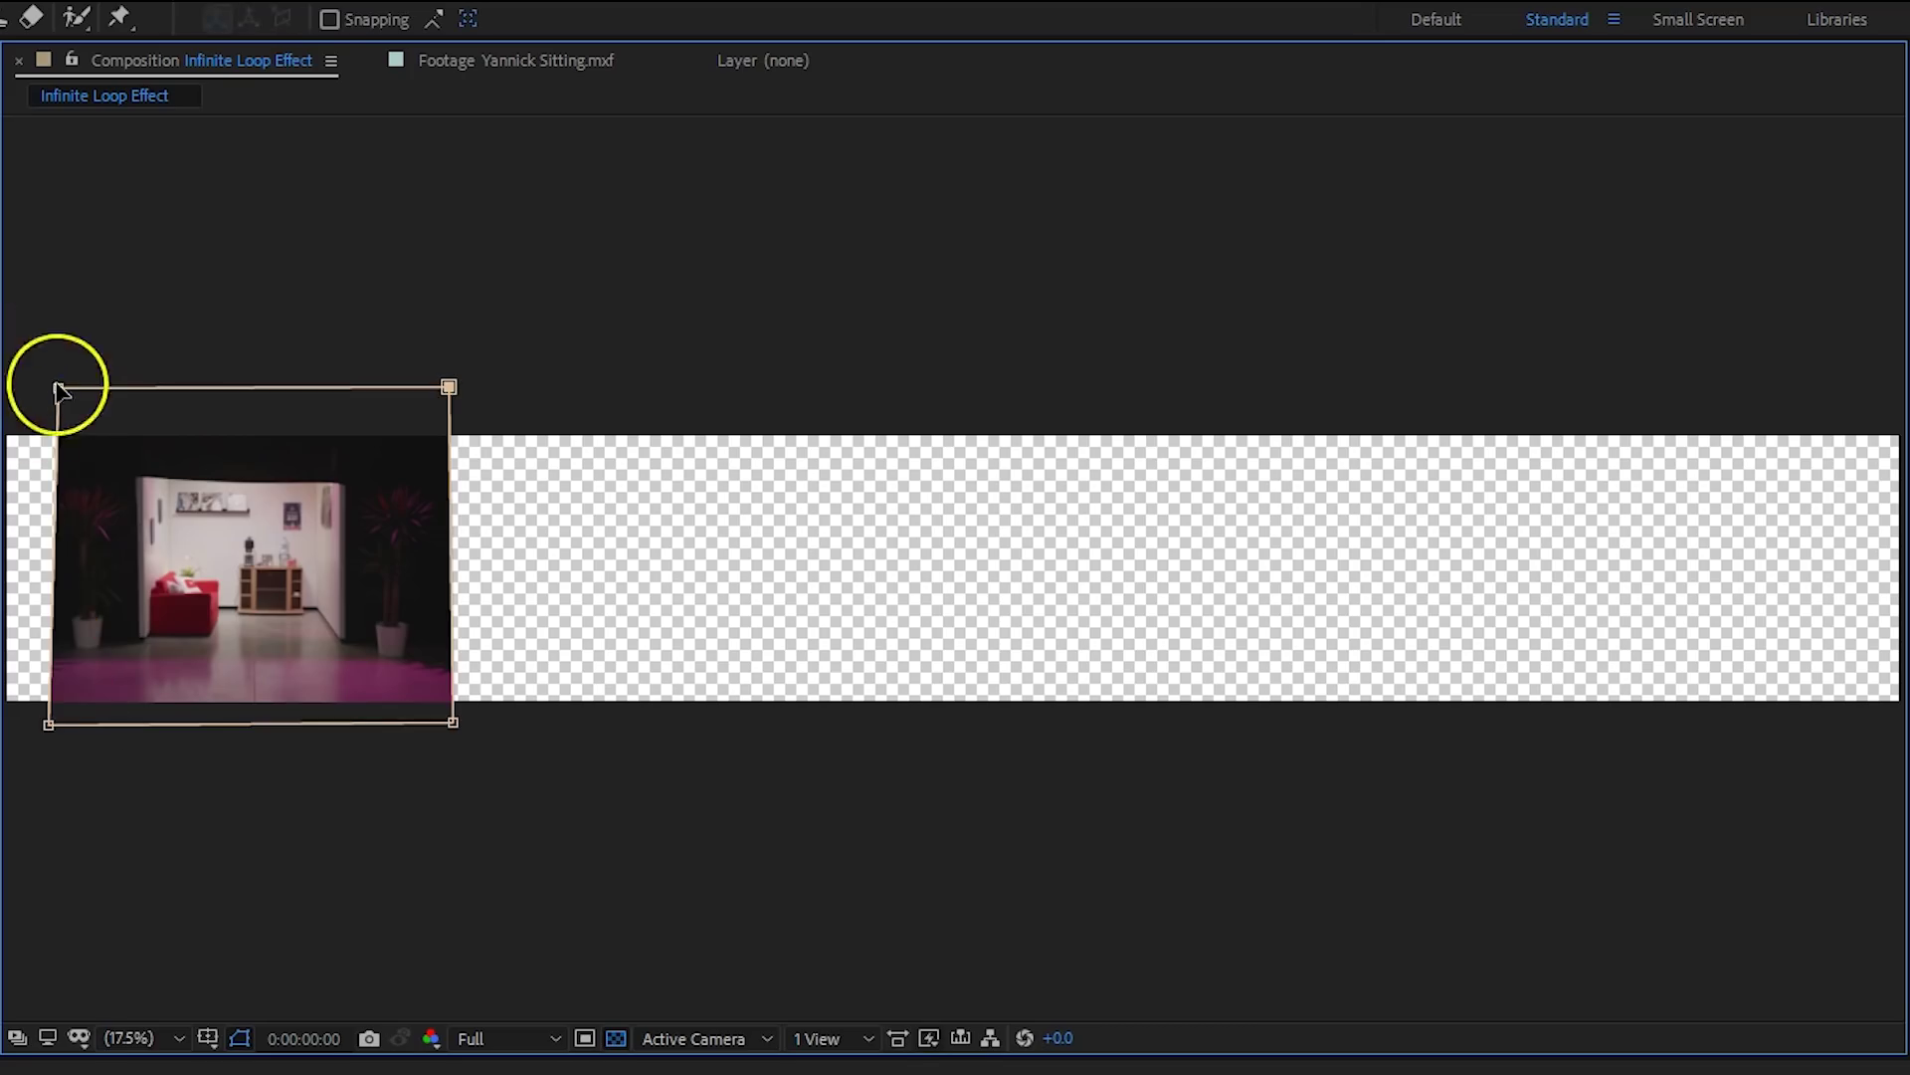
pyautogui.moveTo(866, 996); pyautogui.dragTo(901, 996)
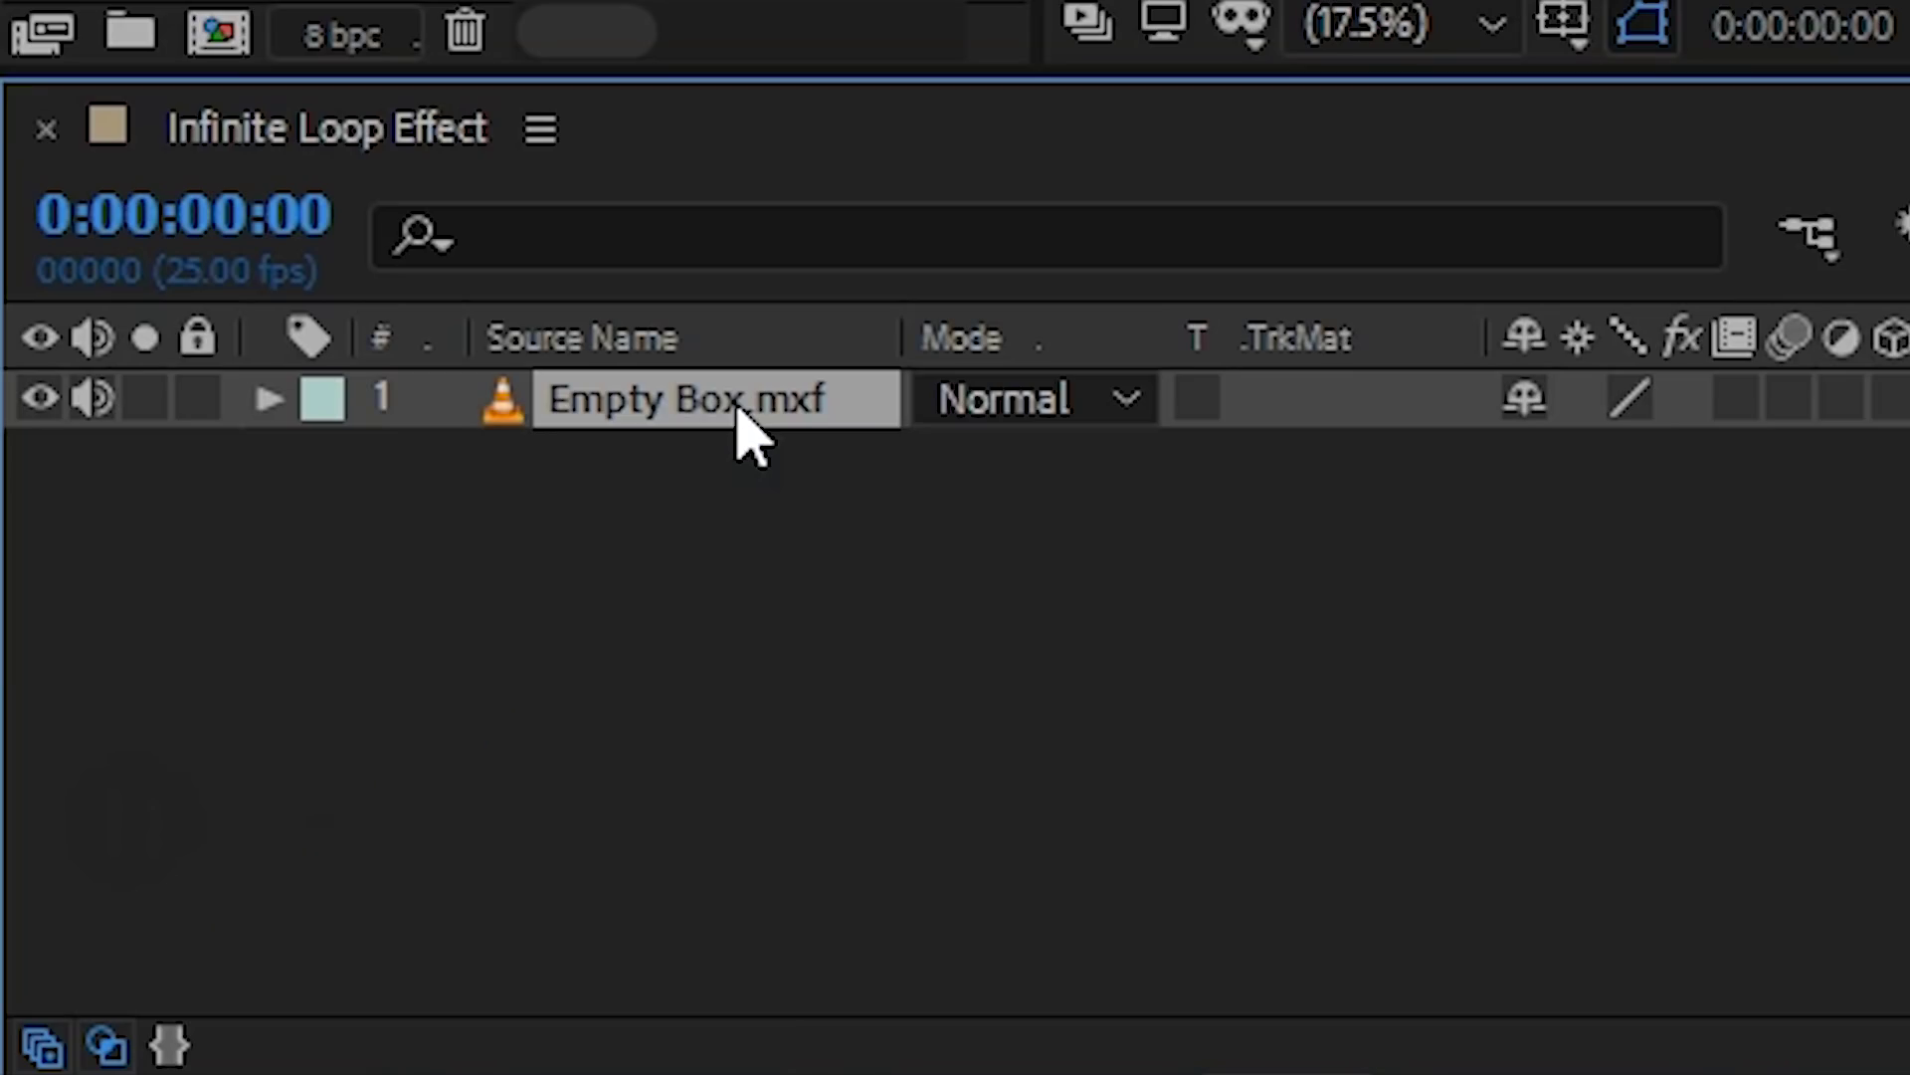
# Step: Duplicate the masked Empty Box layer and tile the copies side by side to the right
pyautogui.hotkey('ctrl', 'd')
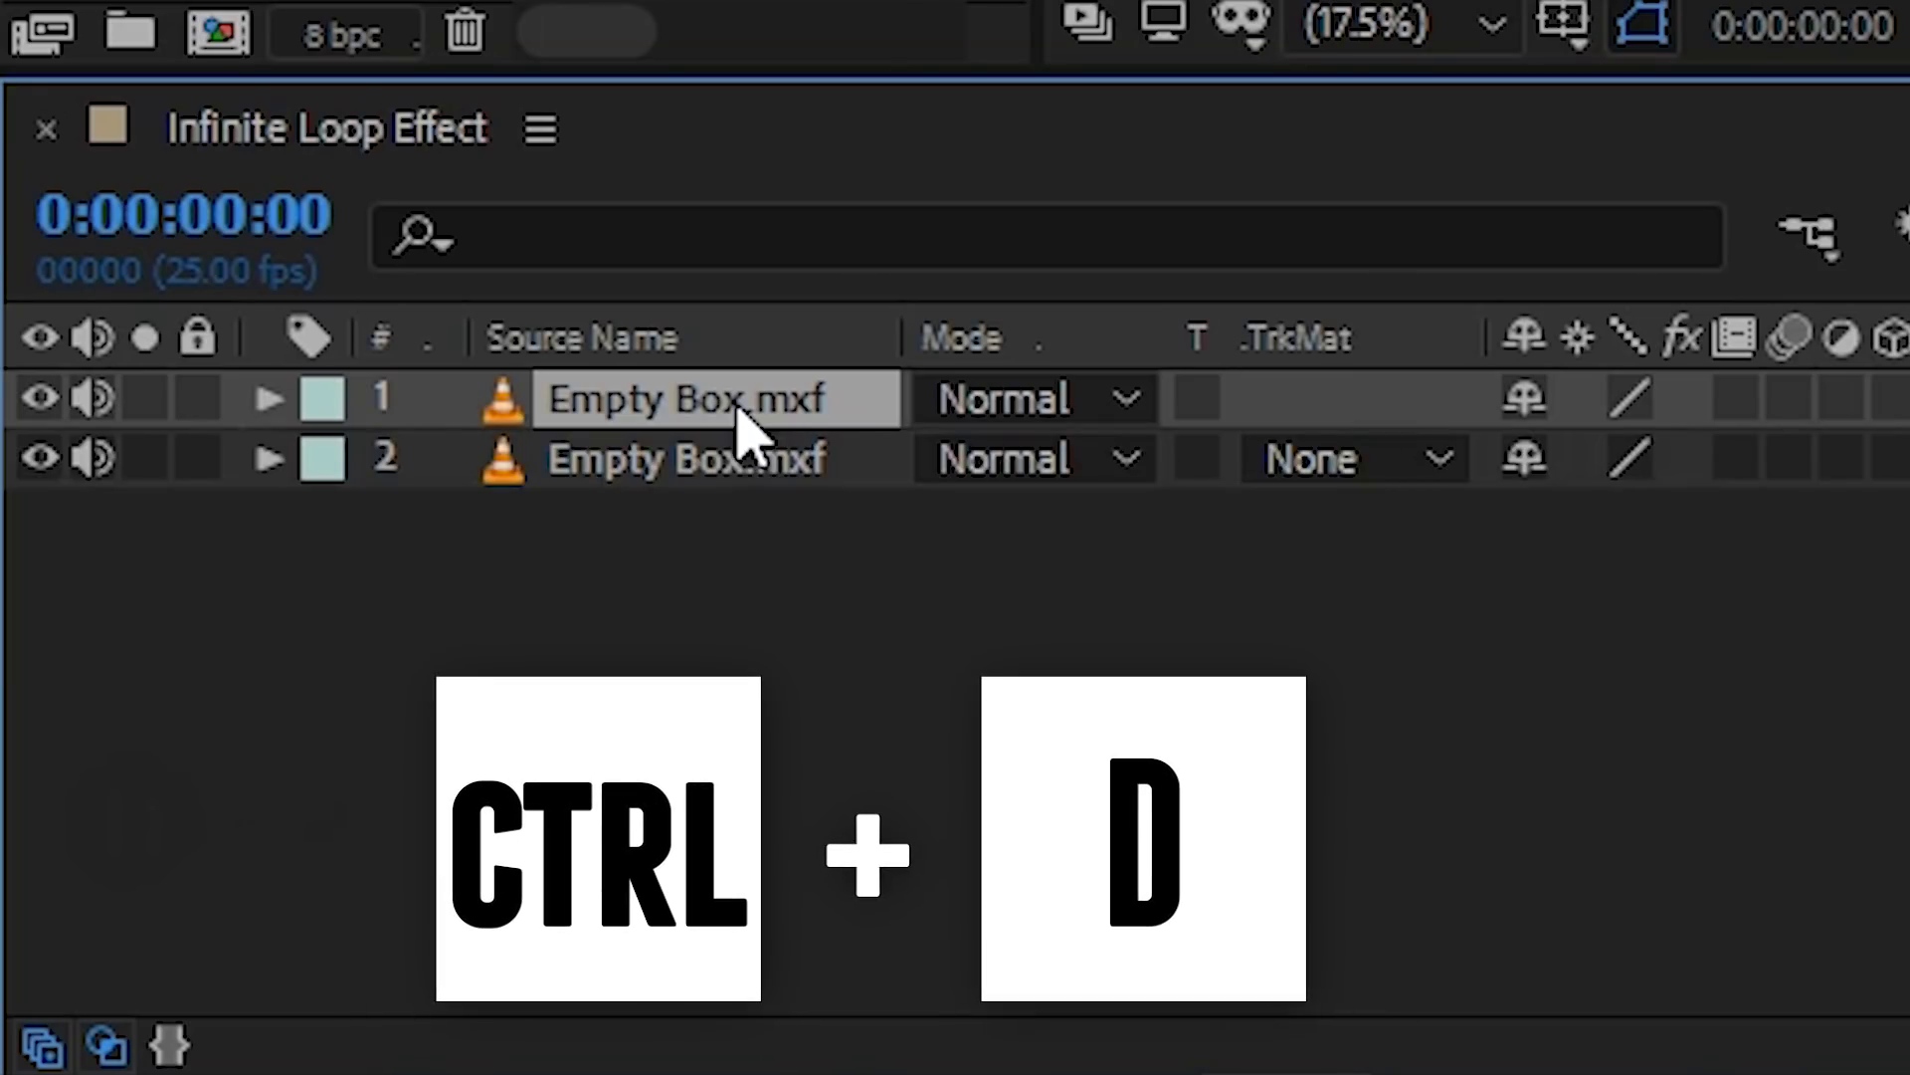
pyautogui.click(737, 464)
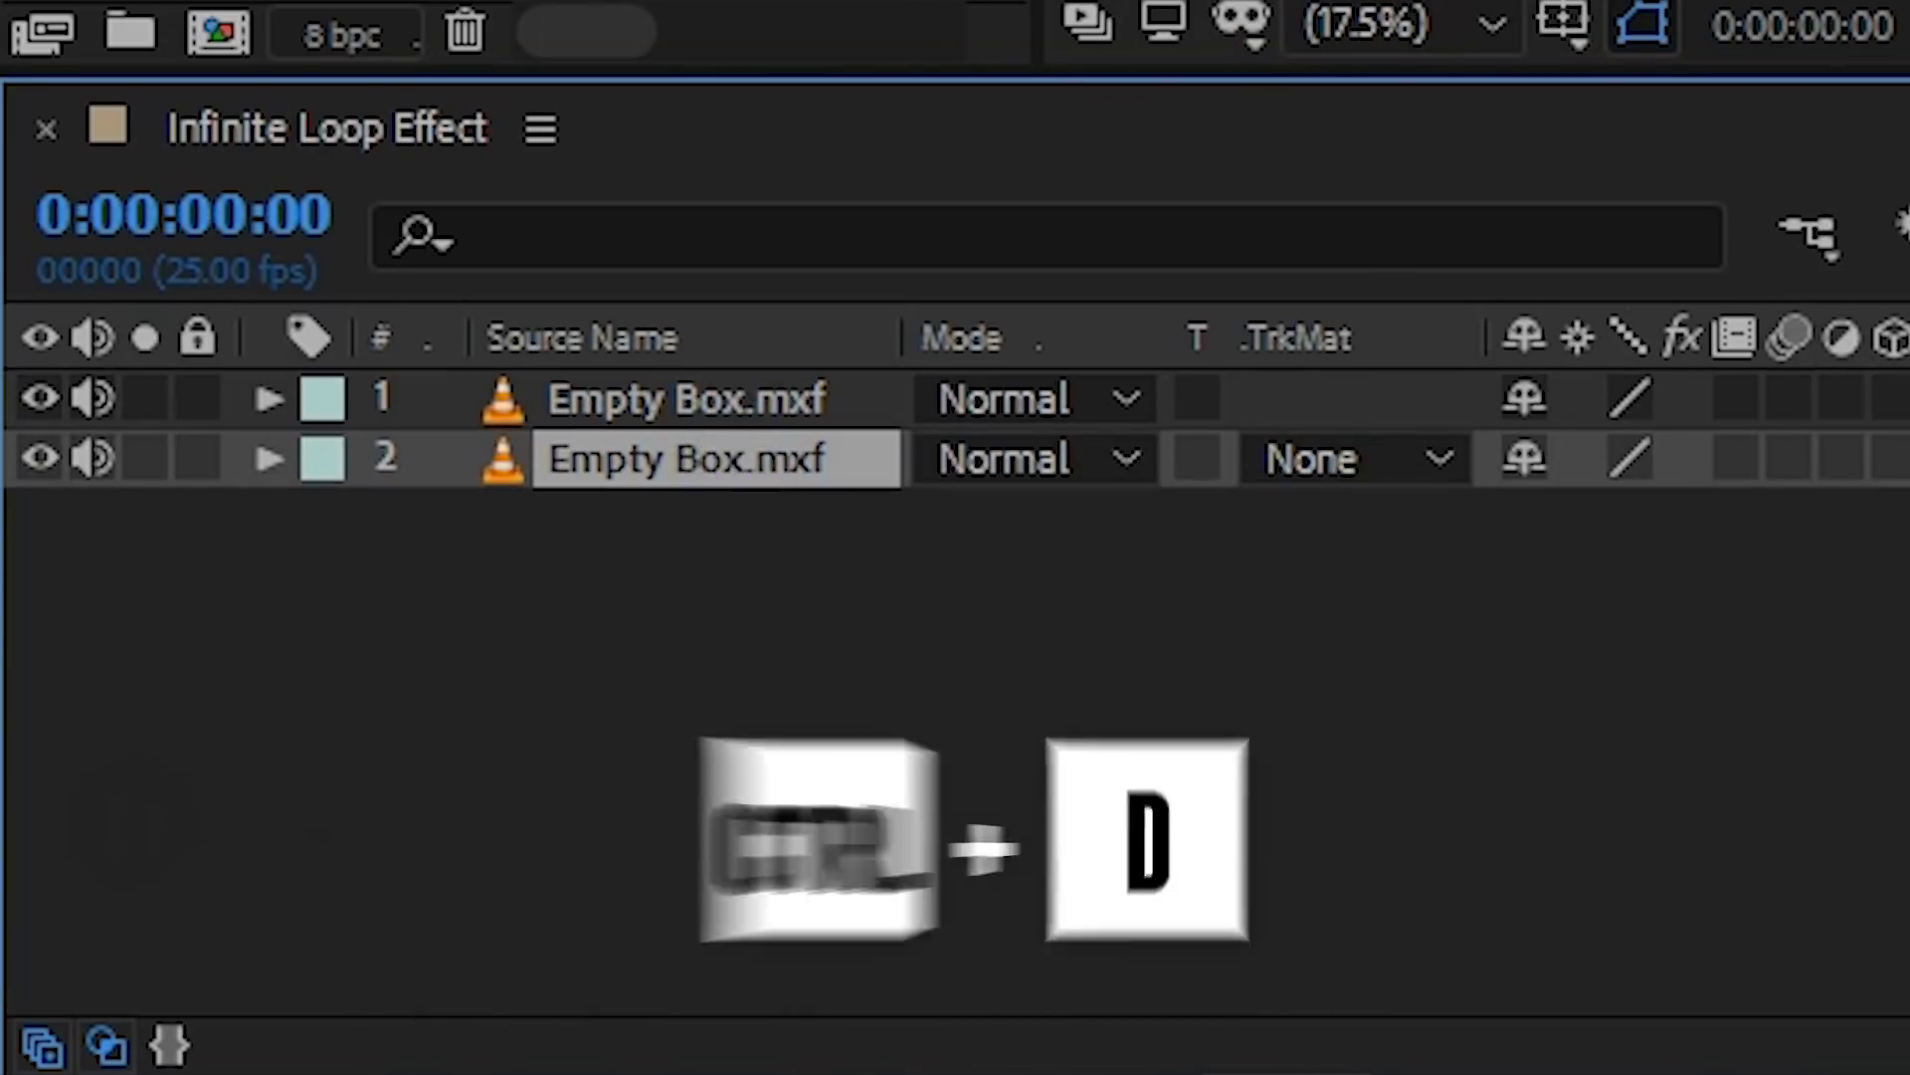
pyautogui.moveTo(320, 565); pyautogui.dragTo(1152, 510)
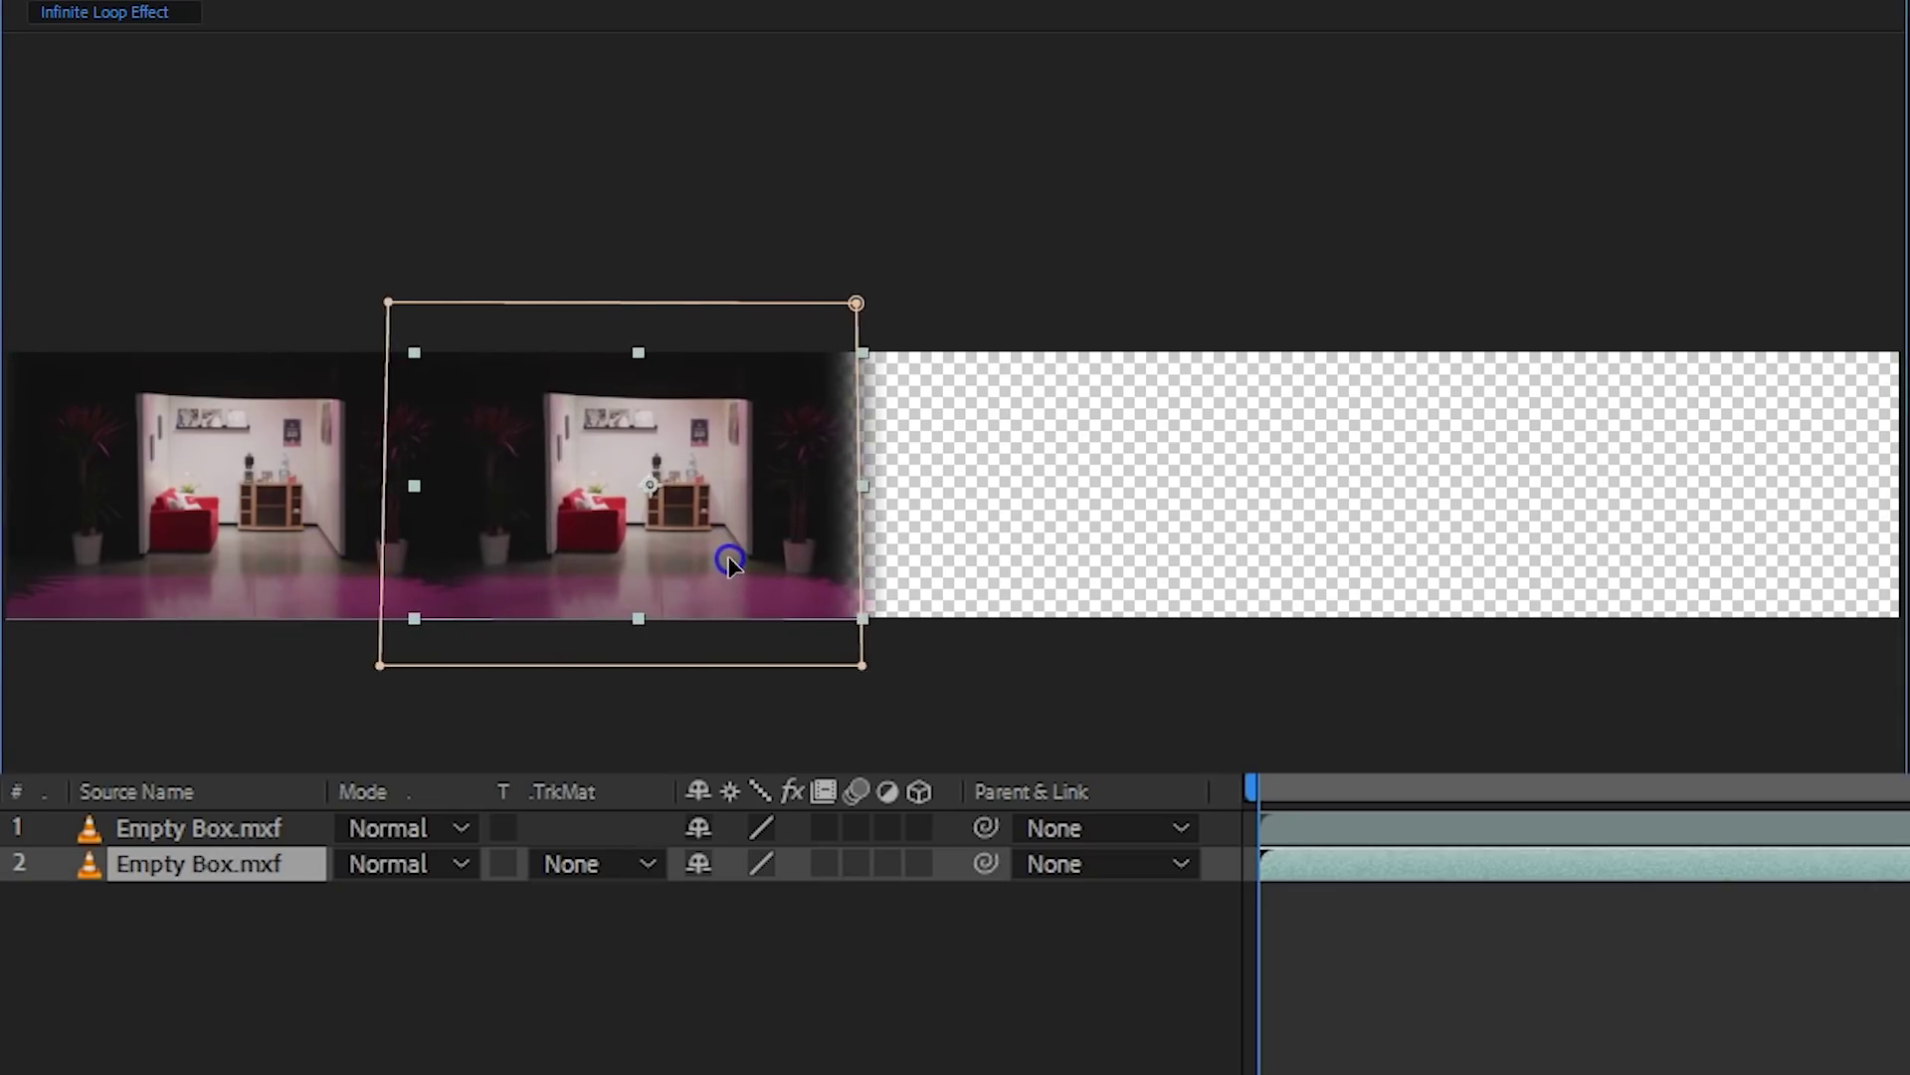
pyautogui.click(159, 867)
pyautogui.hotkey('ctrl', 'd')
pyautogui.hotkey('ctrl', 'd')
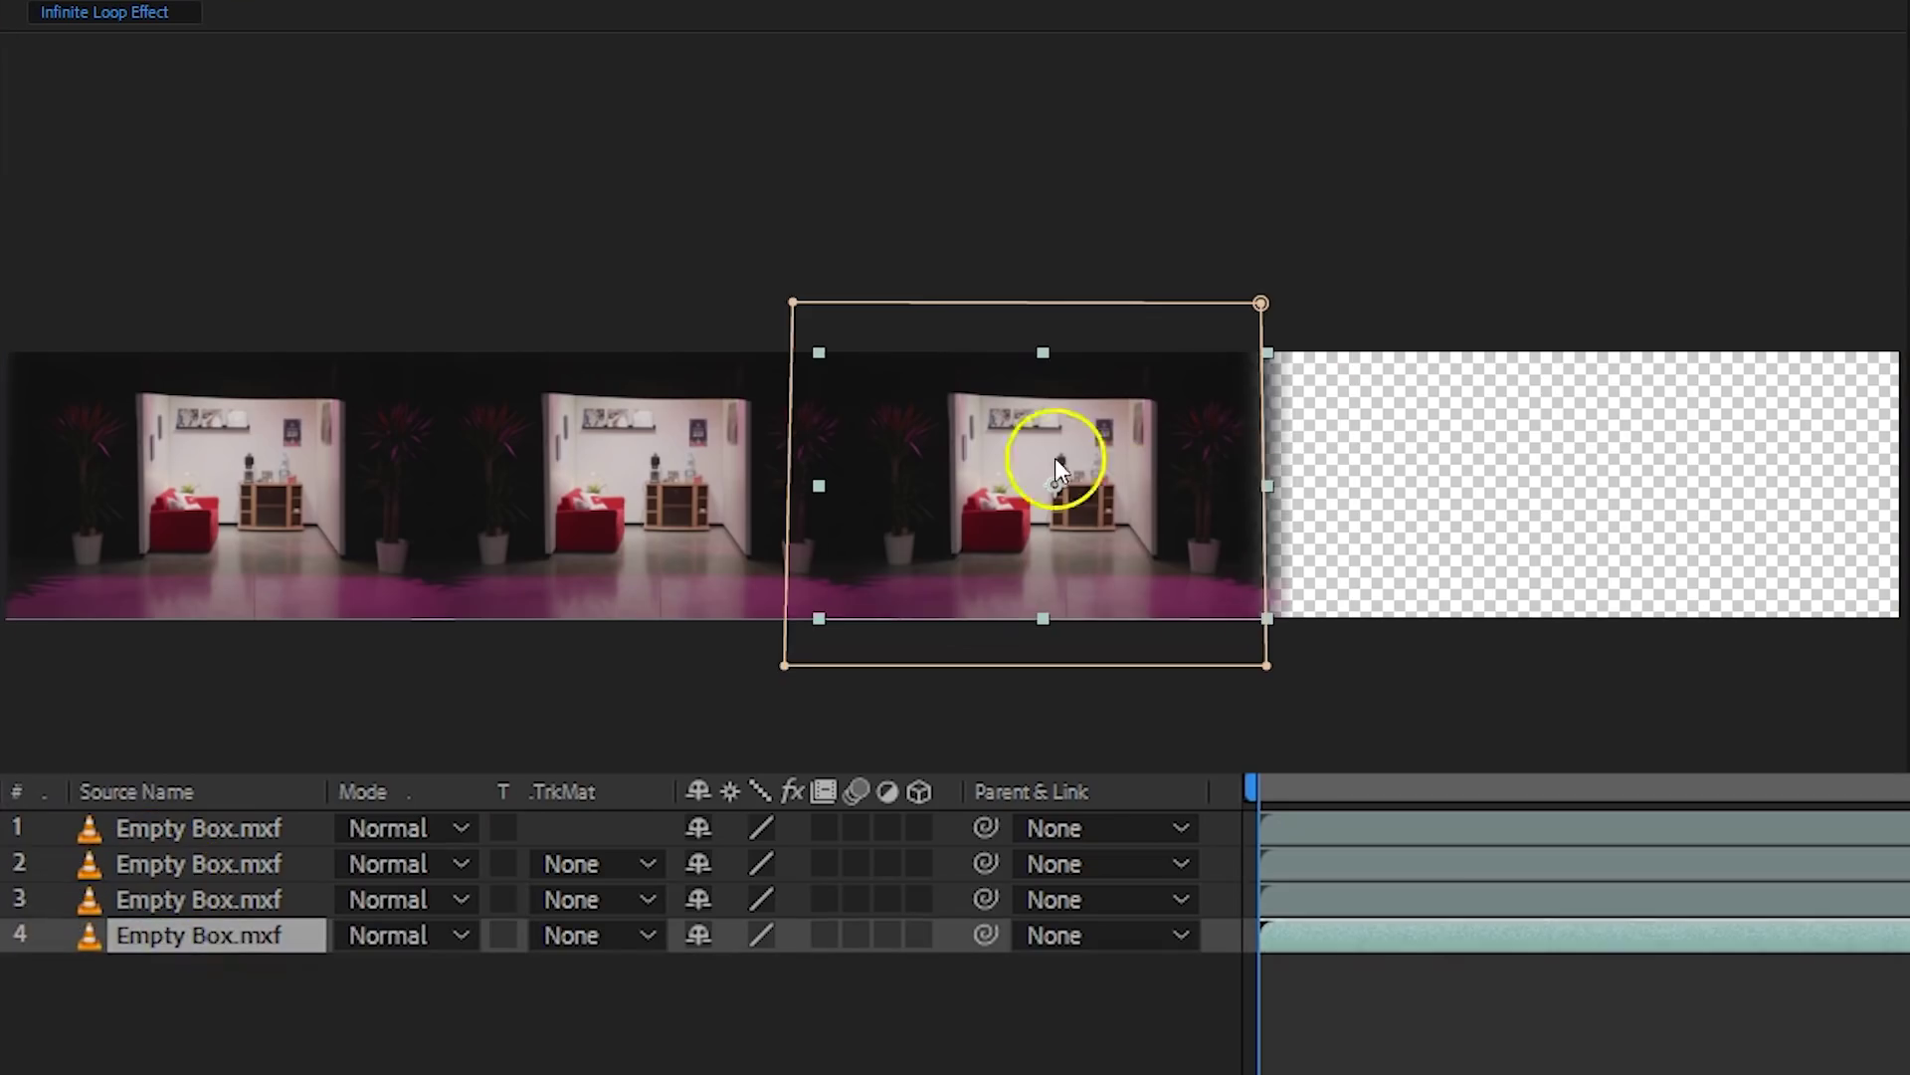
pyautogui.moveTo(1053, 456); pyautogui.dragTo(1541, 466)
pyautogui.hotkey('ctrl', 'd')
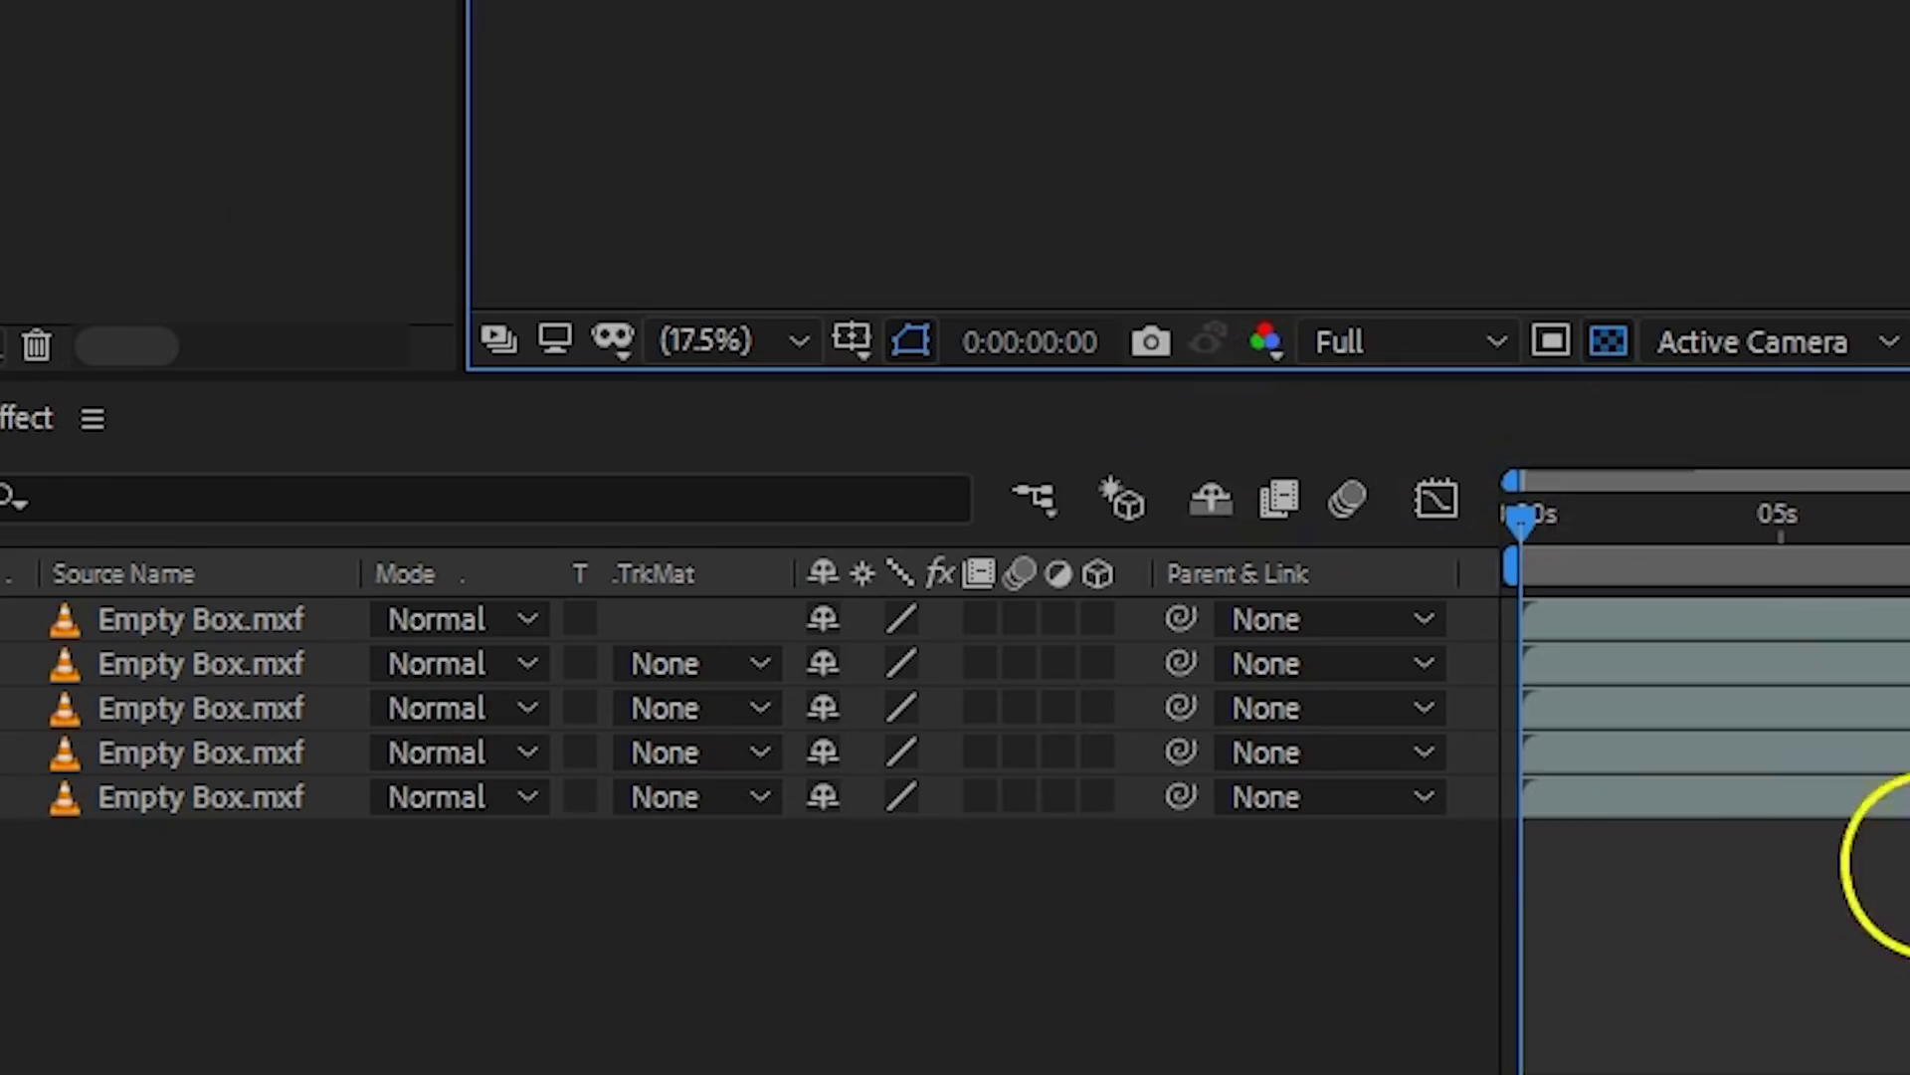
# Step: Pre-compose all five Empty Box layers into a new composition named 'Wide Comp'
pyautogui.click(1616, 791)
pyautogui.keyDown('shift'); pyautogui.click(1633, 615); pyautogui.keyUp('shift')
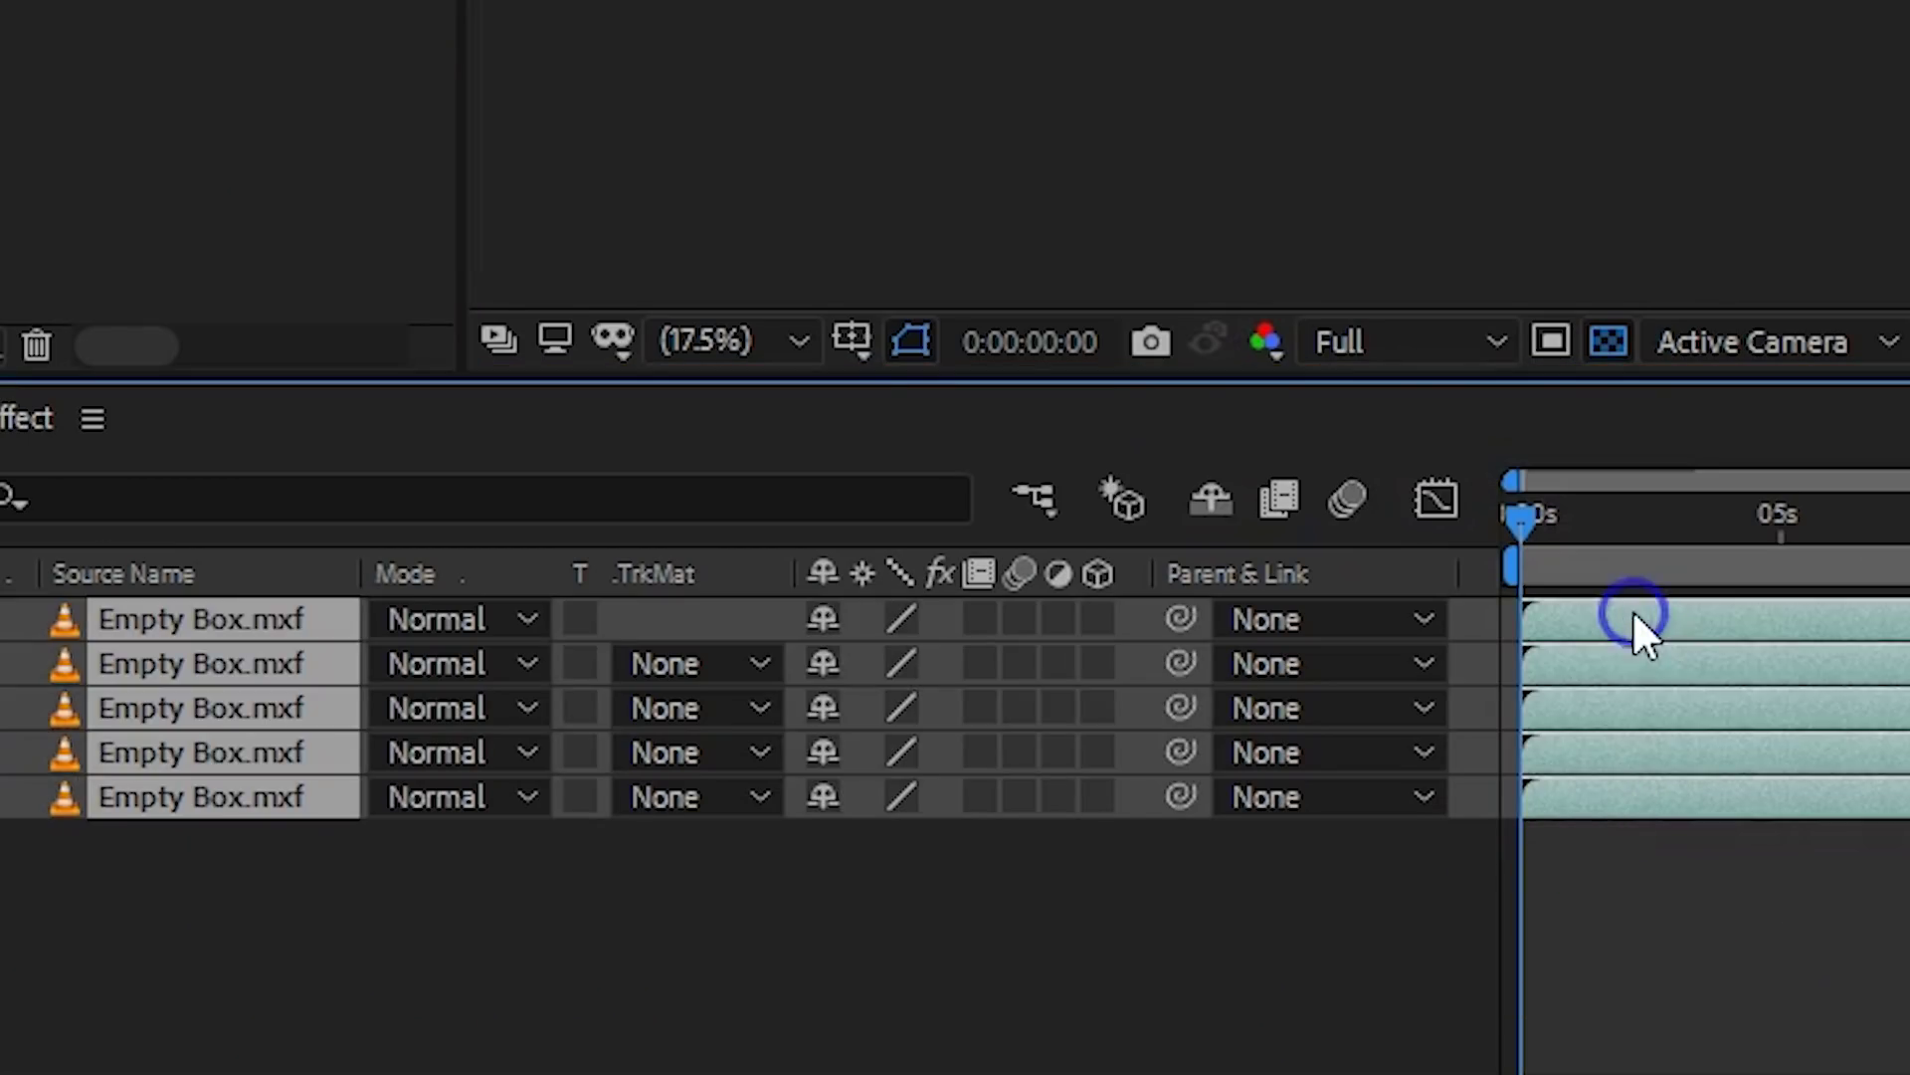
pyautogui.rightClick(1619, 635)
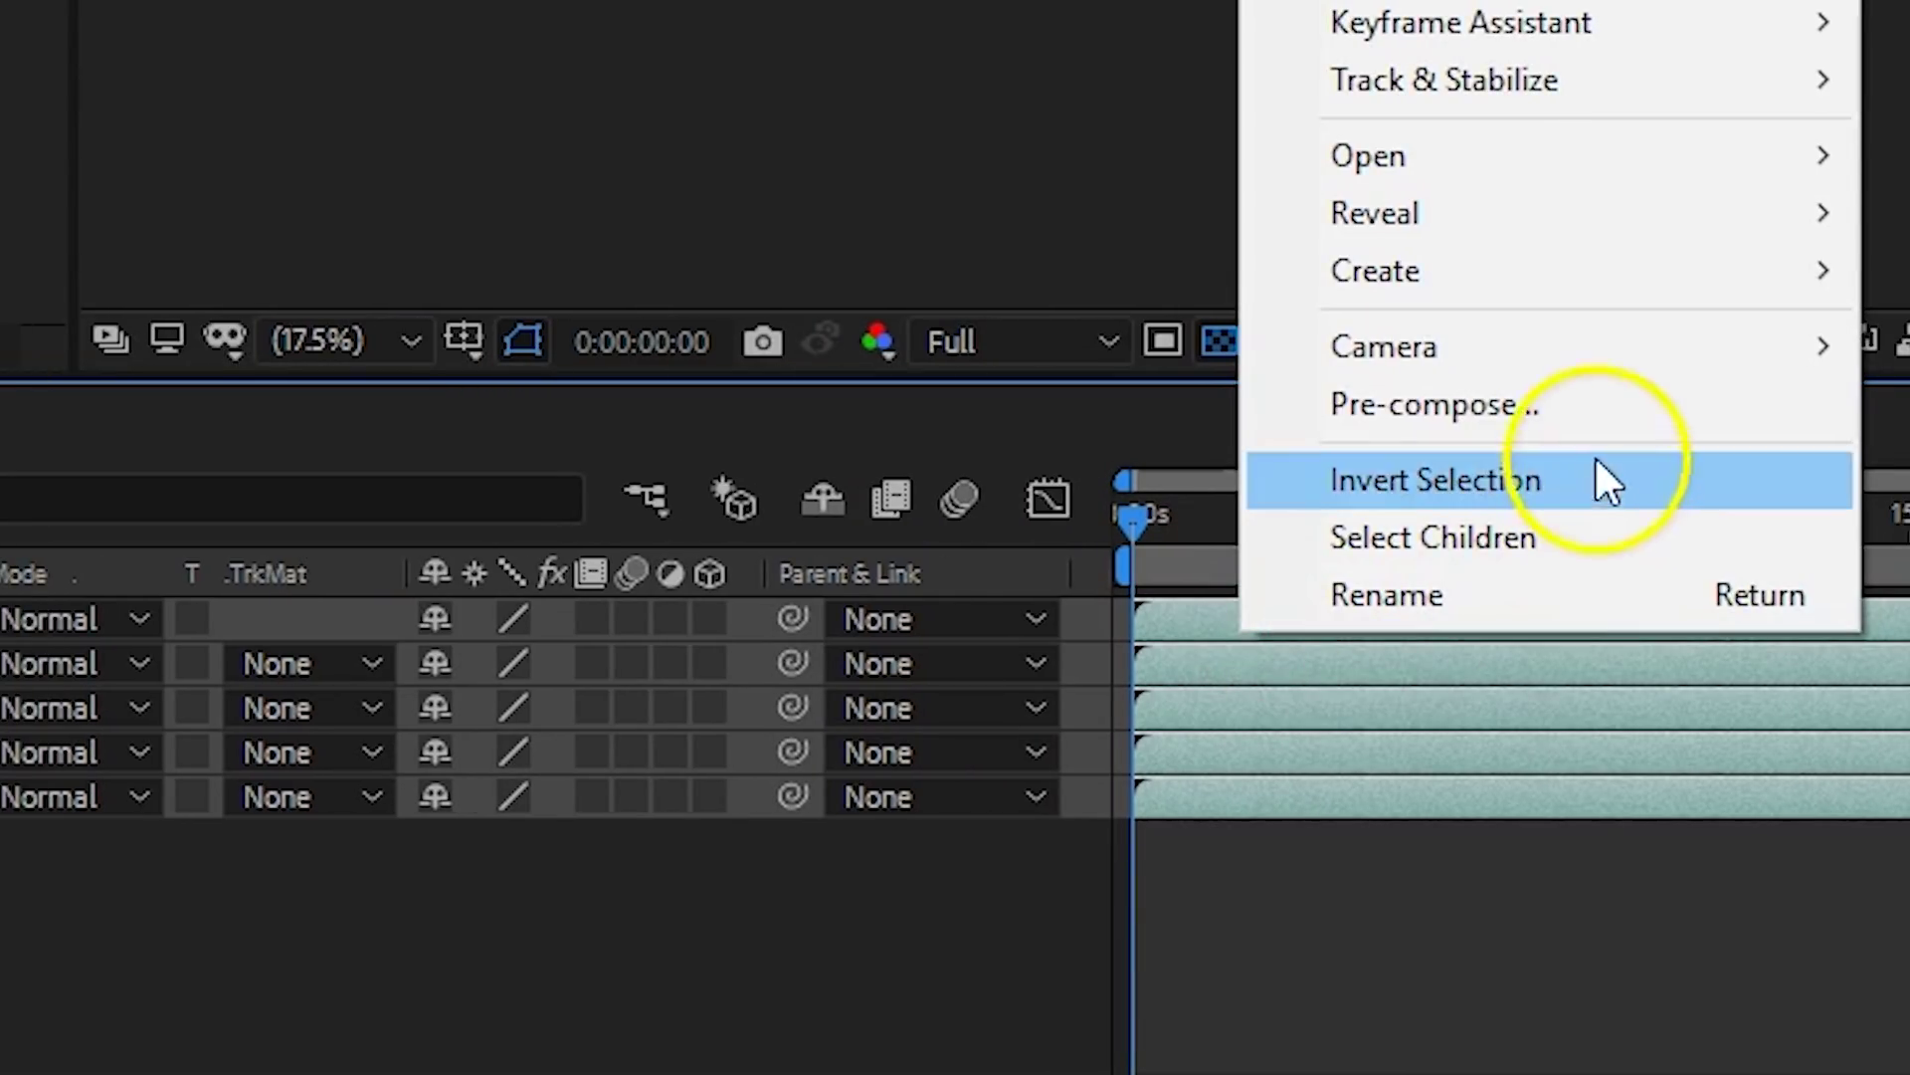
pyautogui.click(1604, 415)
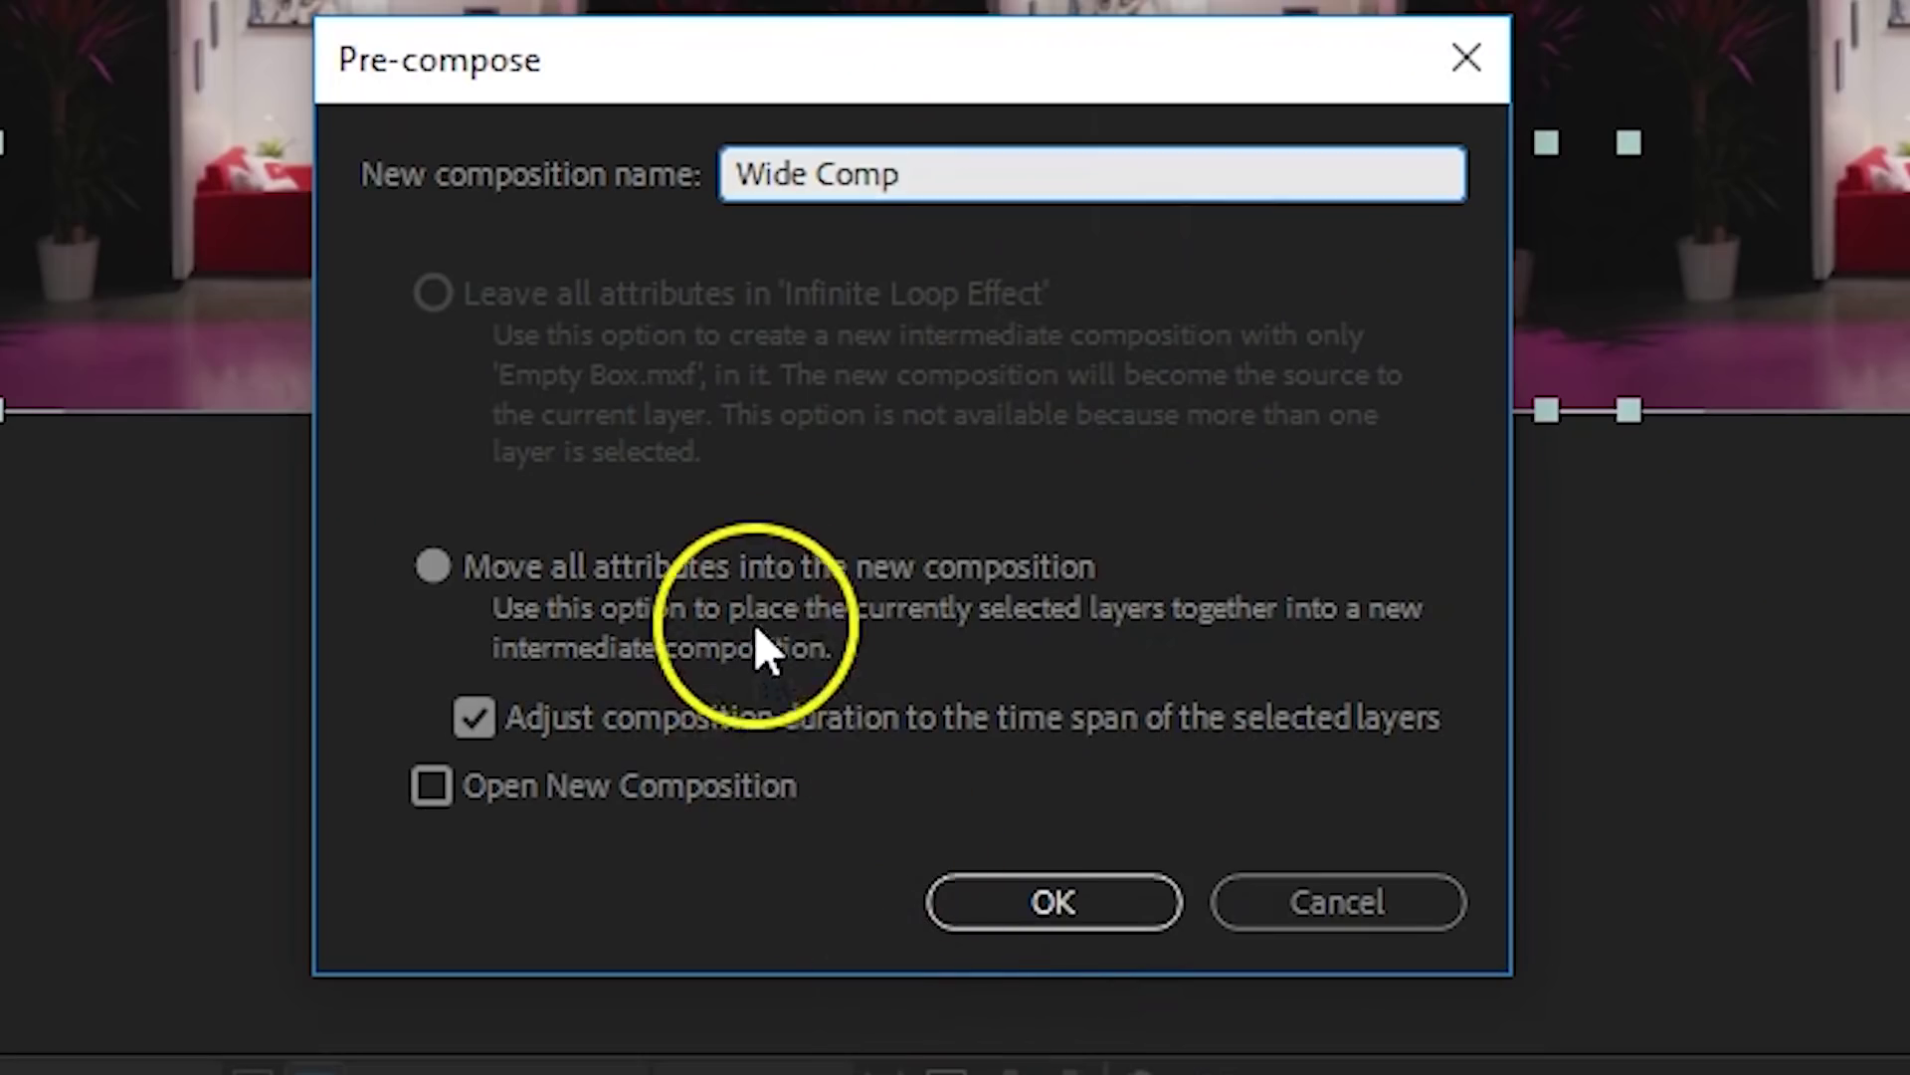
pyautogui.click(1082, 906)
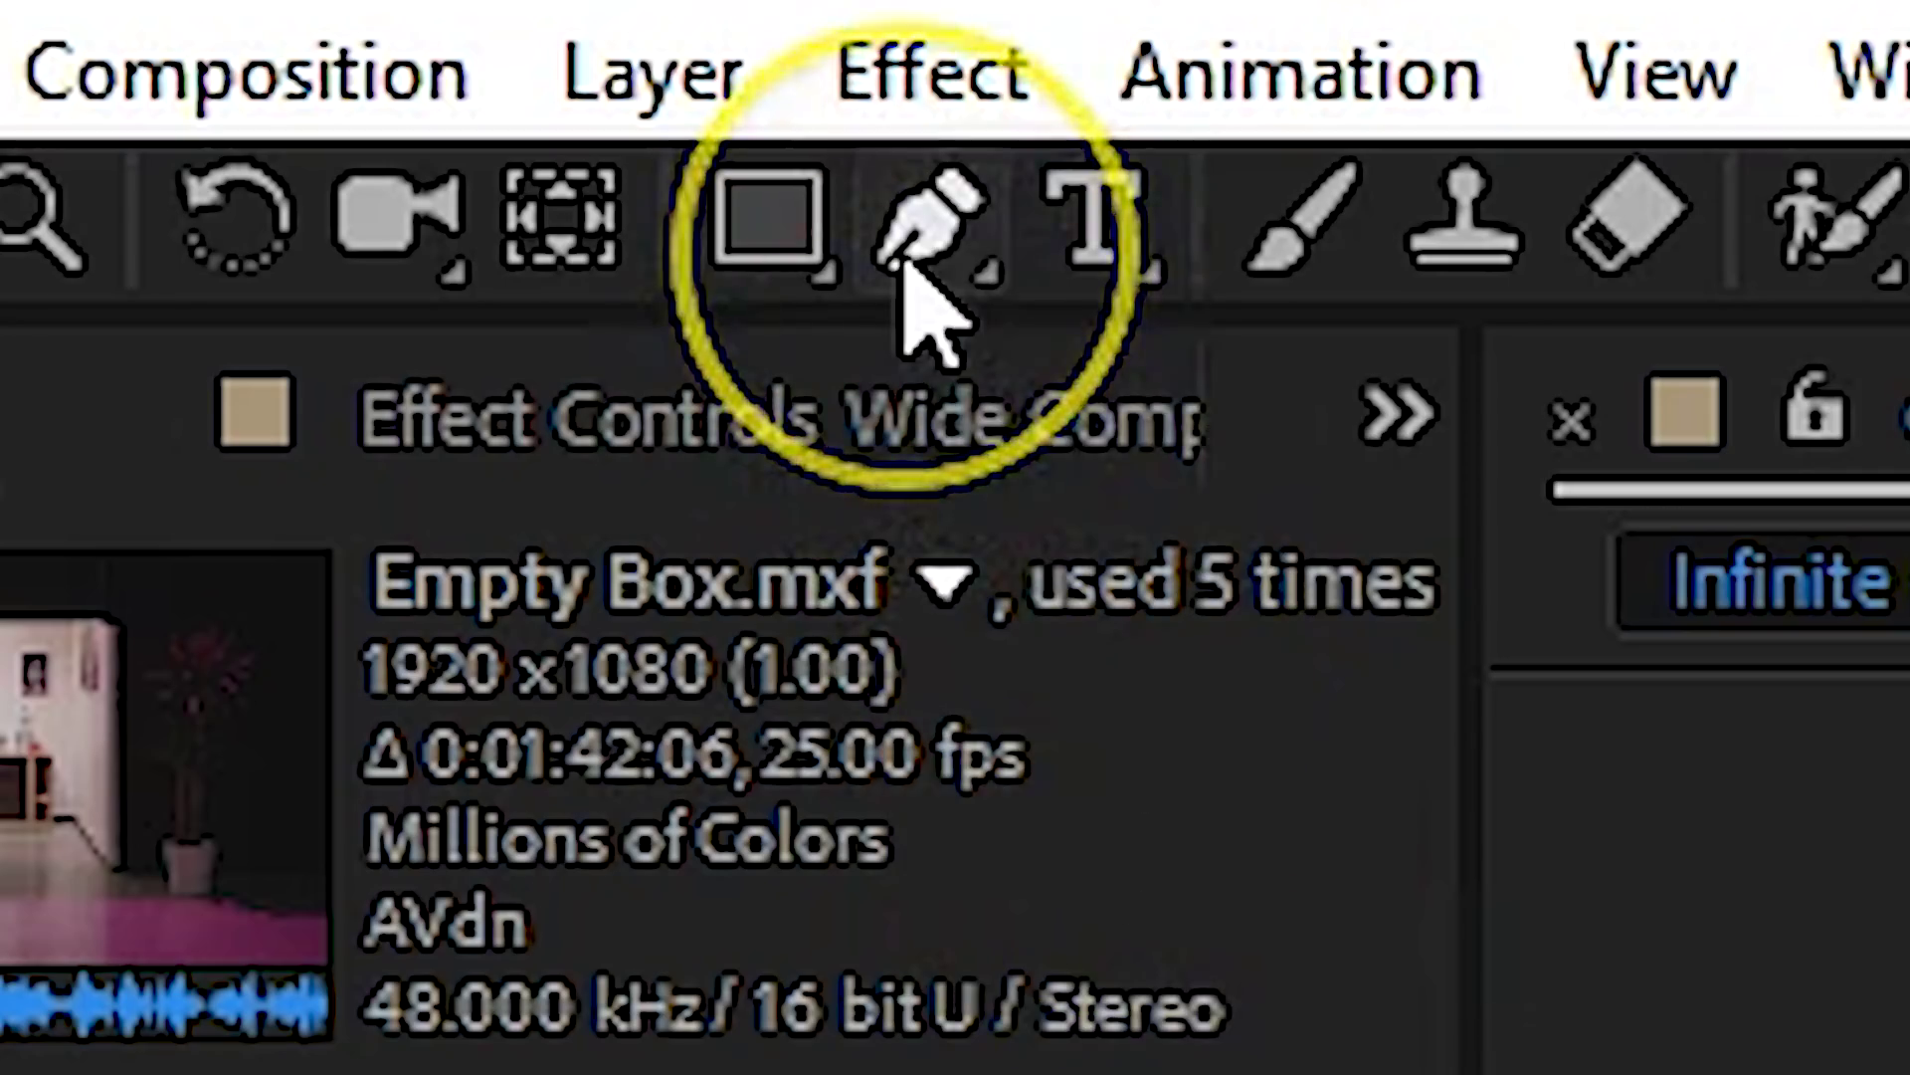
pyautogui.click(916, 222)
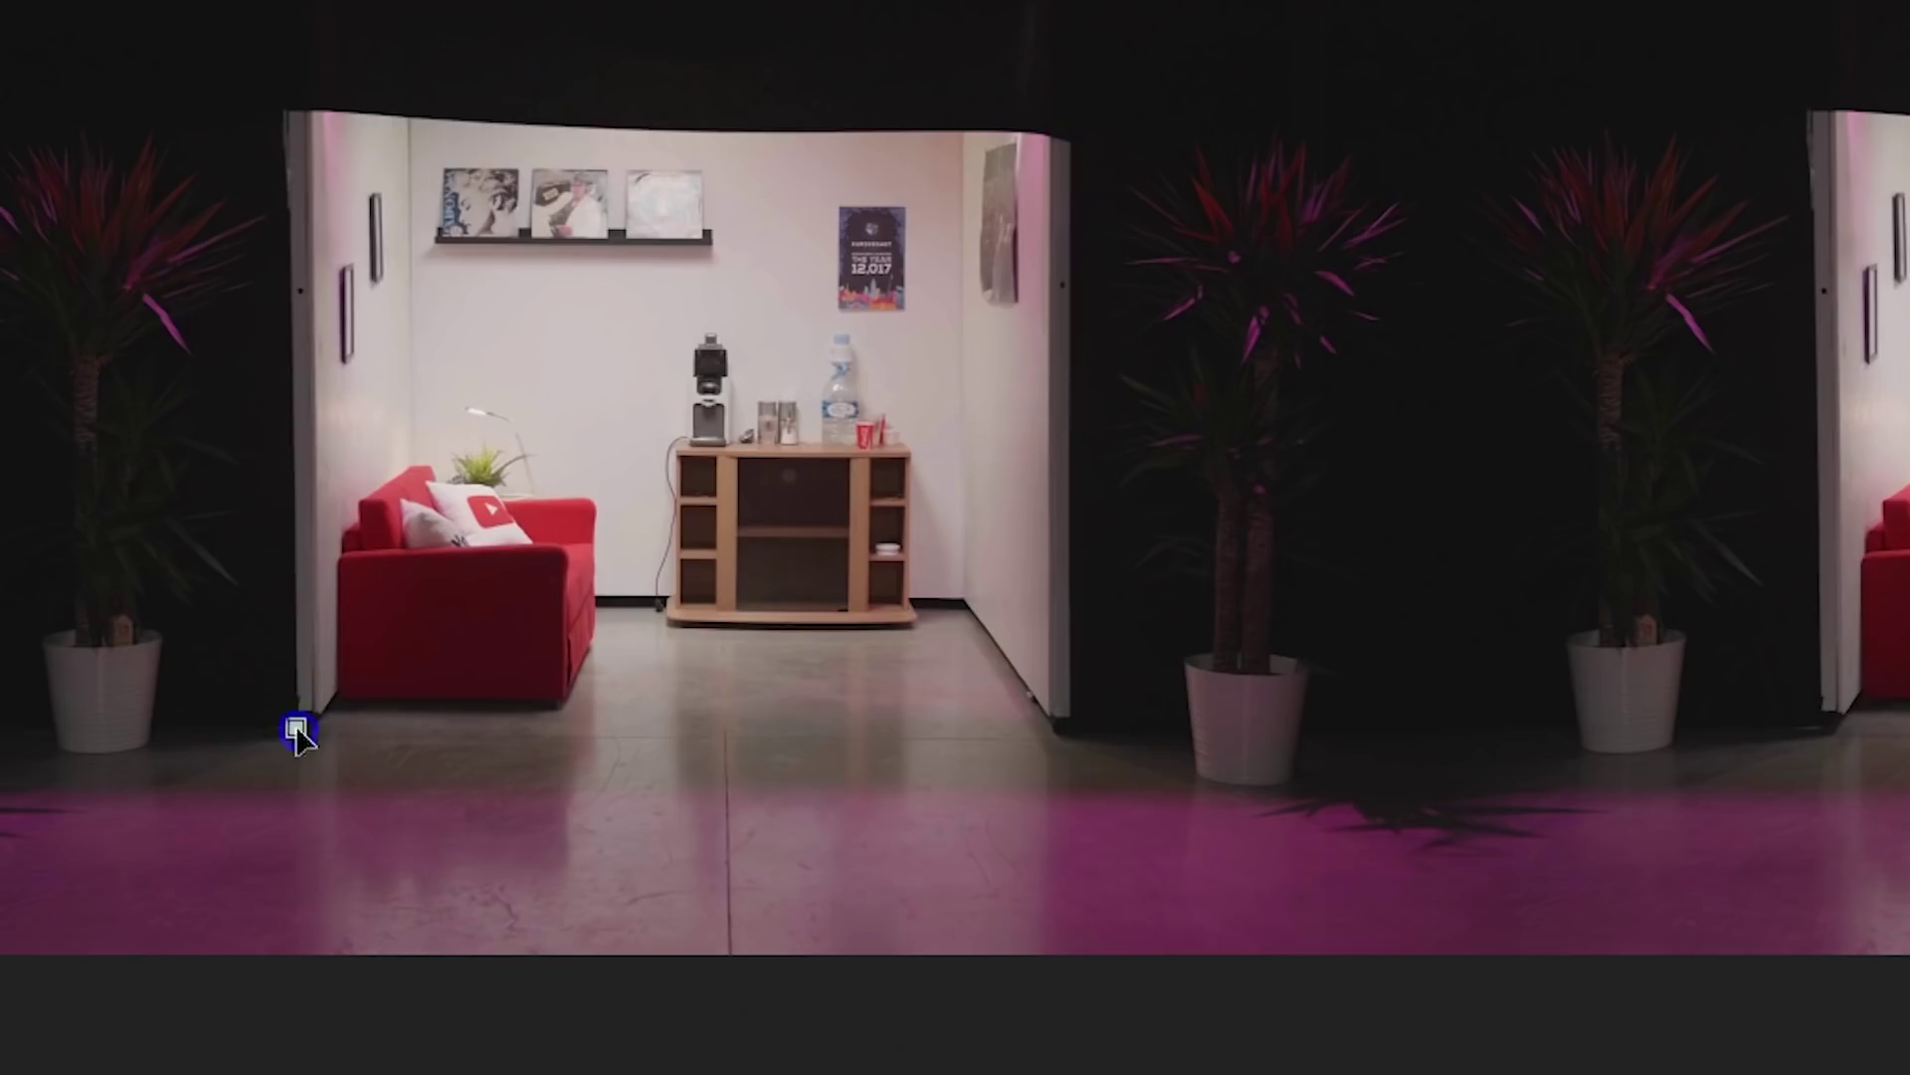
# Step: Trace a closed Pen mask around the room walls and floors, feathered to 22 pixels
pyautogui.moveTo(964, 126); pyautogui.dragTo(954, 135)
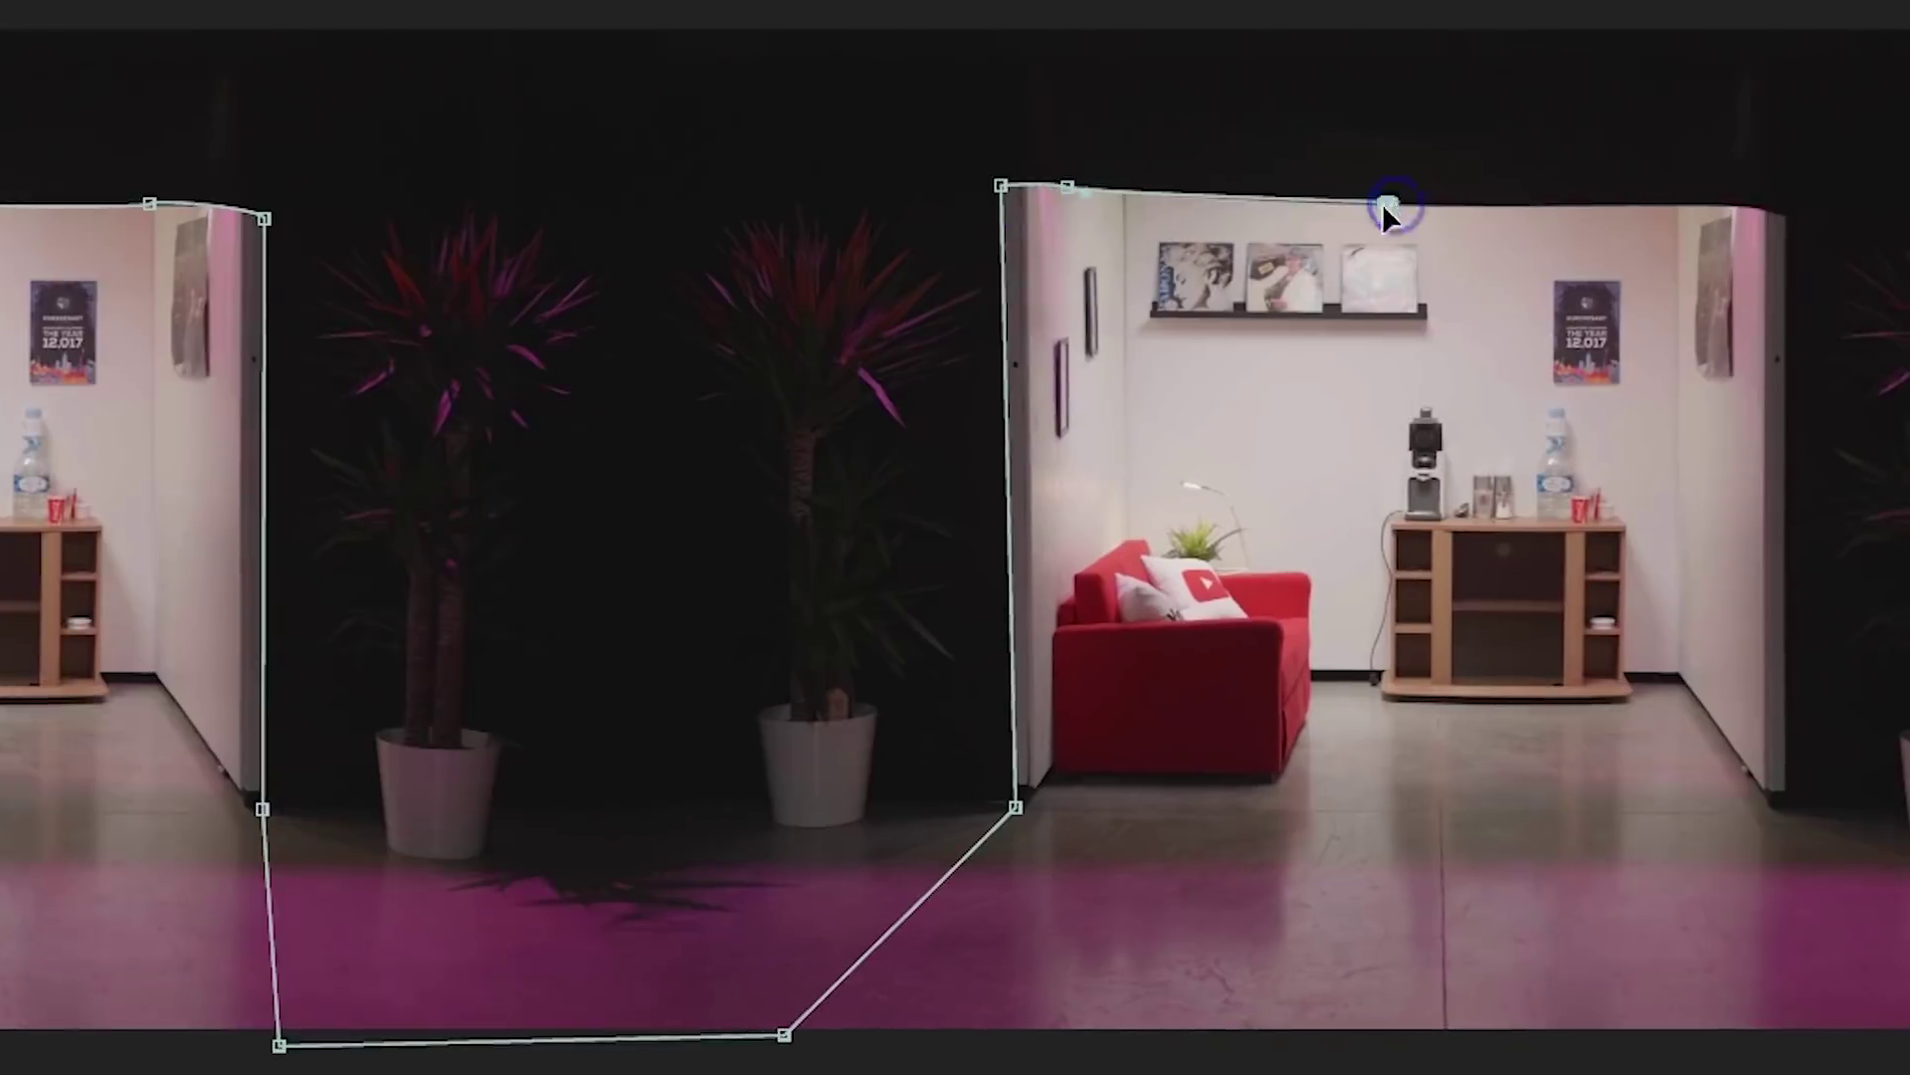
pyautogui.moveTo(1662, 206); pyautogui.dragTo(1692, 201)
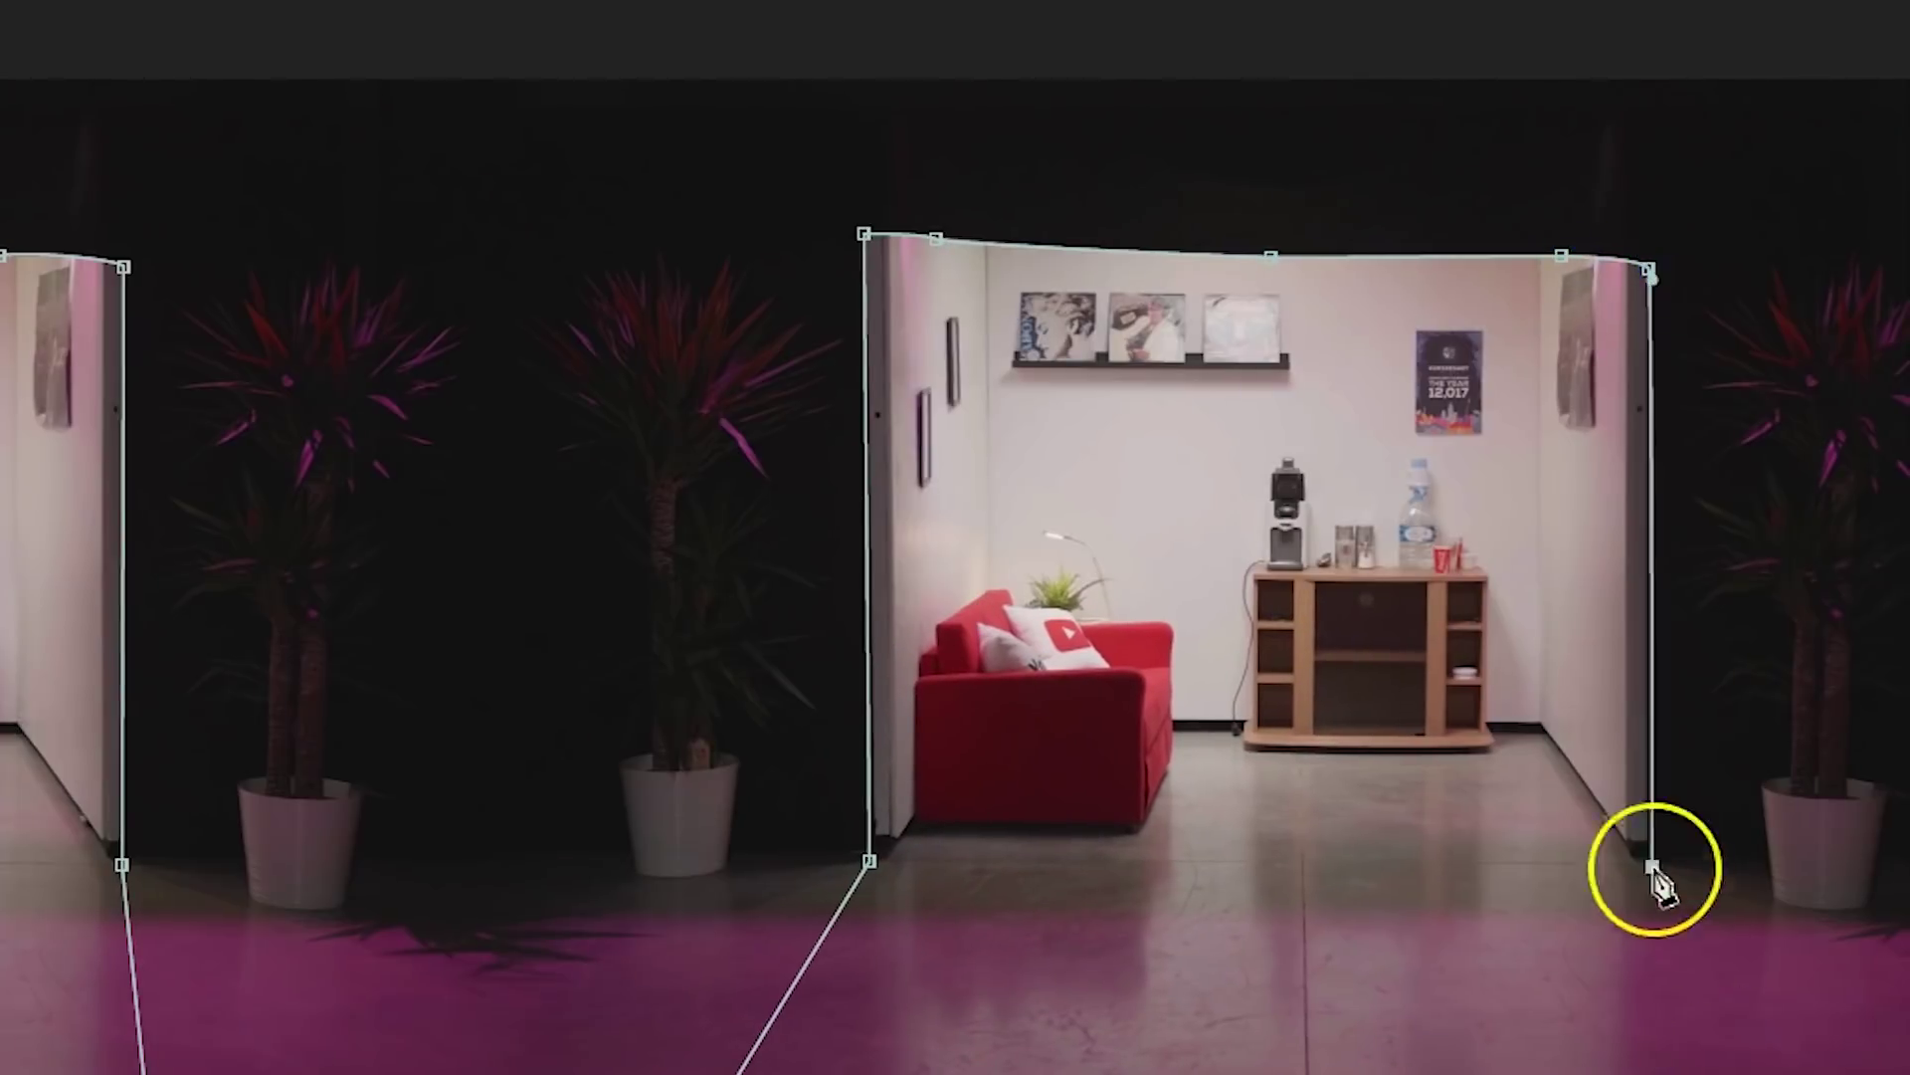
pyautogui.click(1682, 1074)
pyautogui.click(1909, 1074)
pyautogui.click(1909, 862)
pyautogui.click(1909, 236)
pyautogui.click(1909, 236)
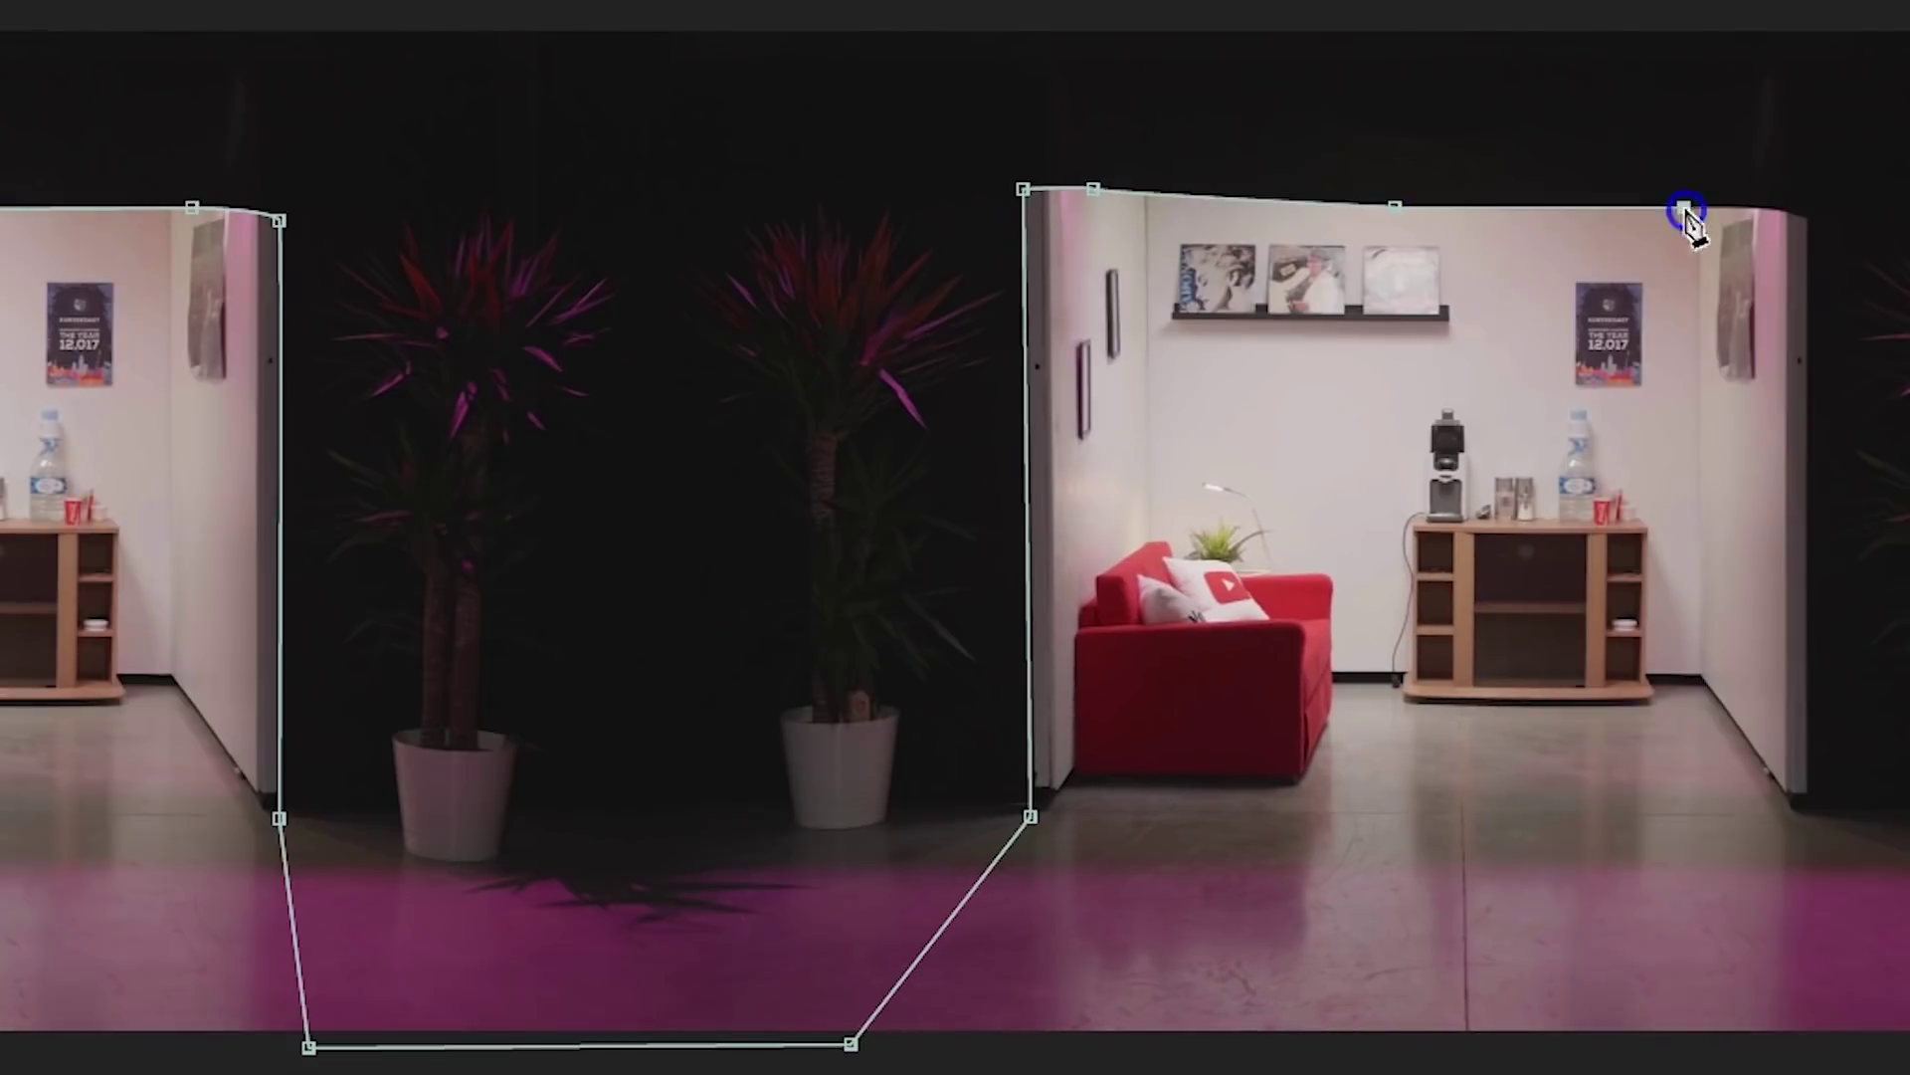
pyautogui.click(1809, 801)
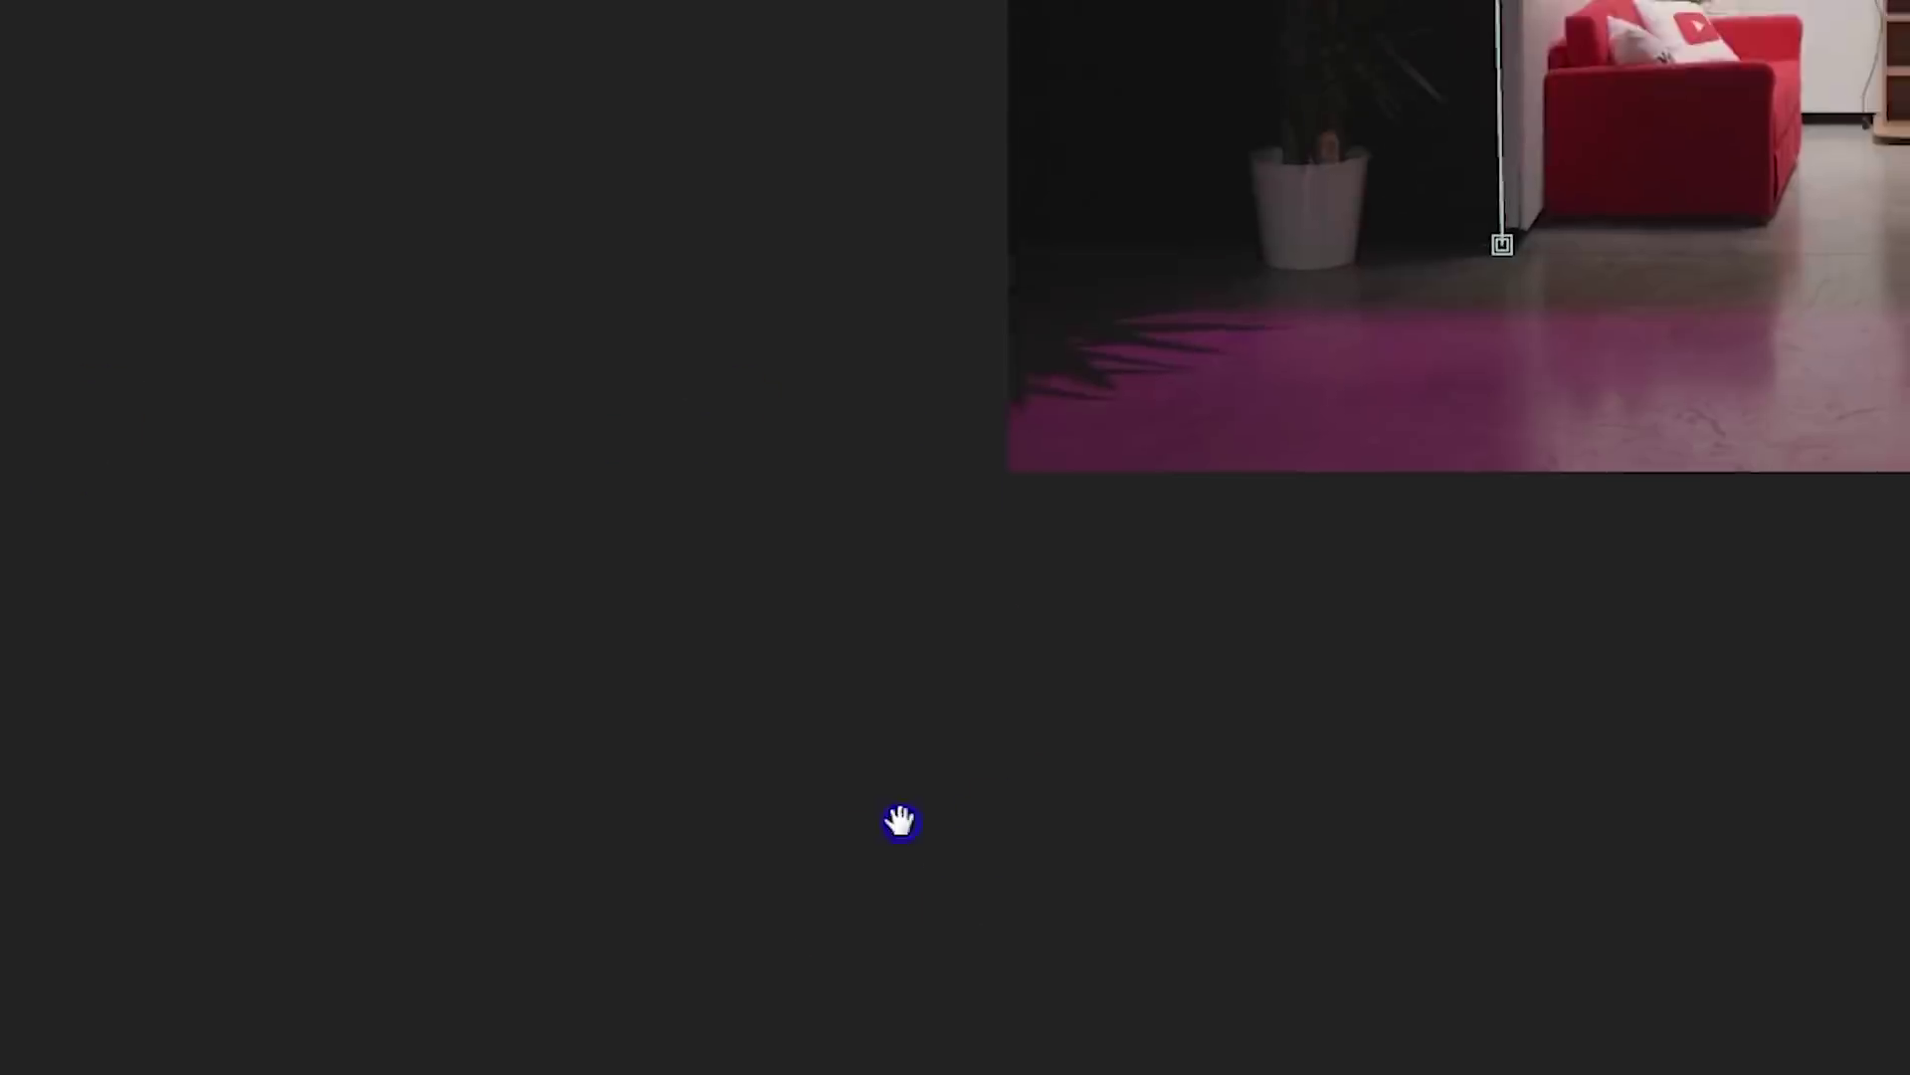
pyautogui.click(1467, 746)
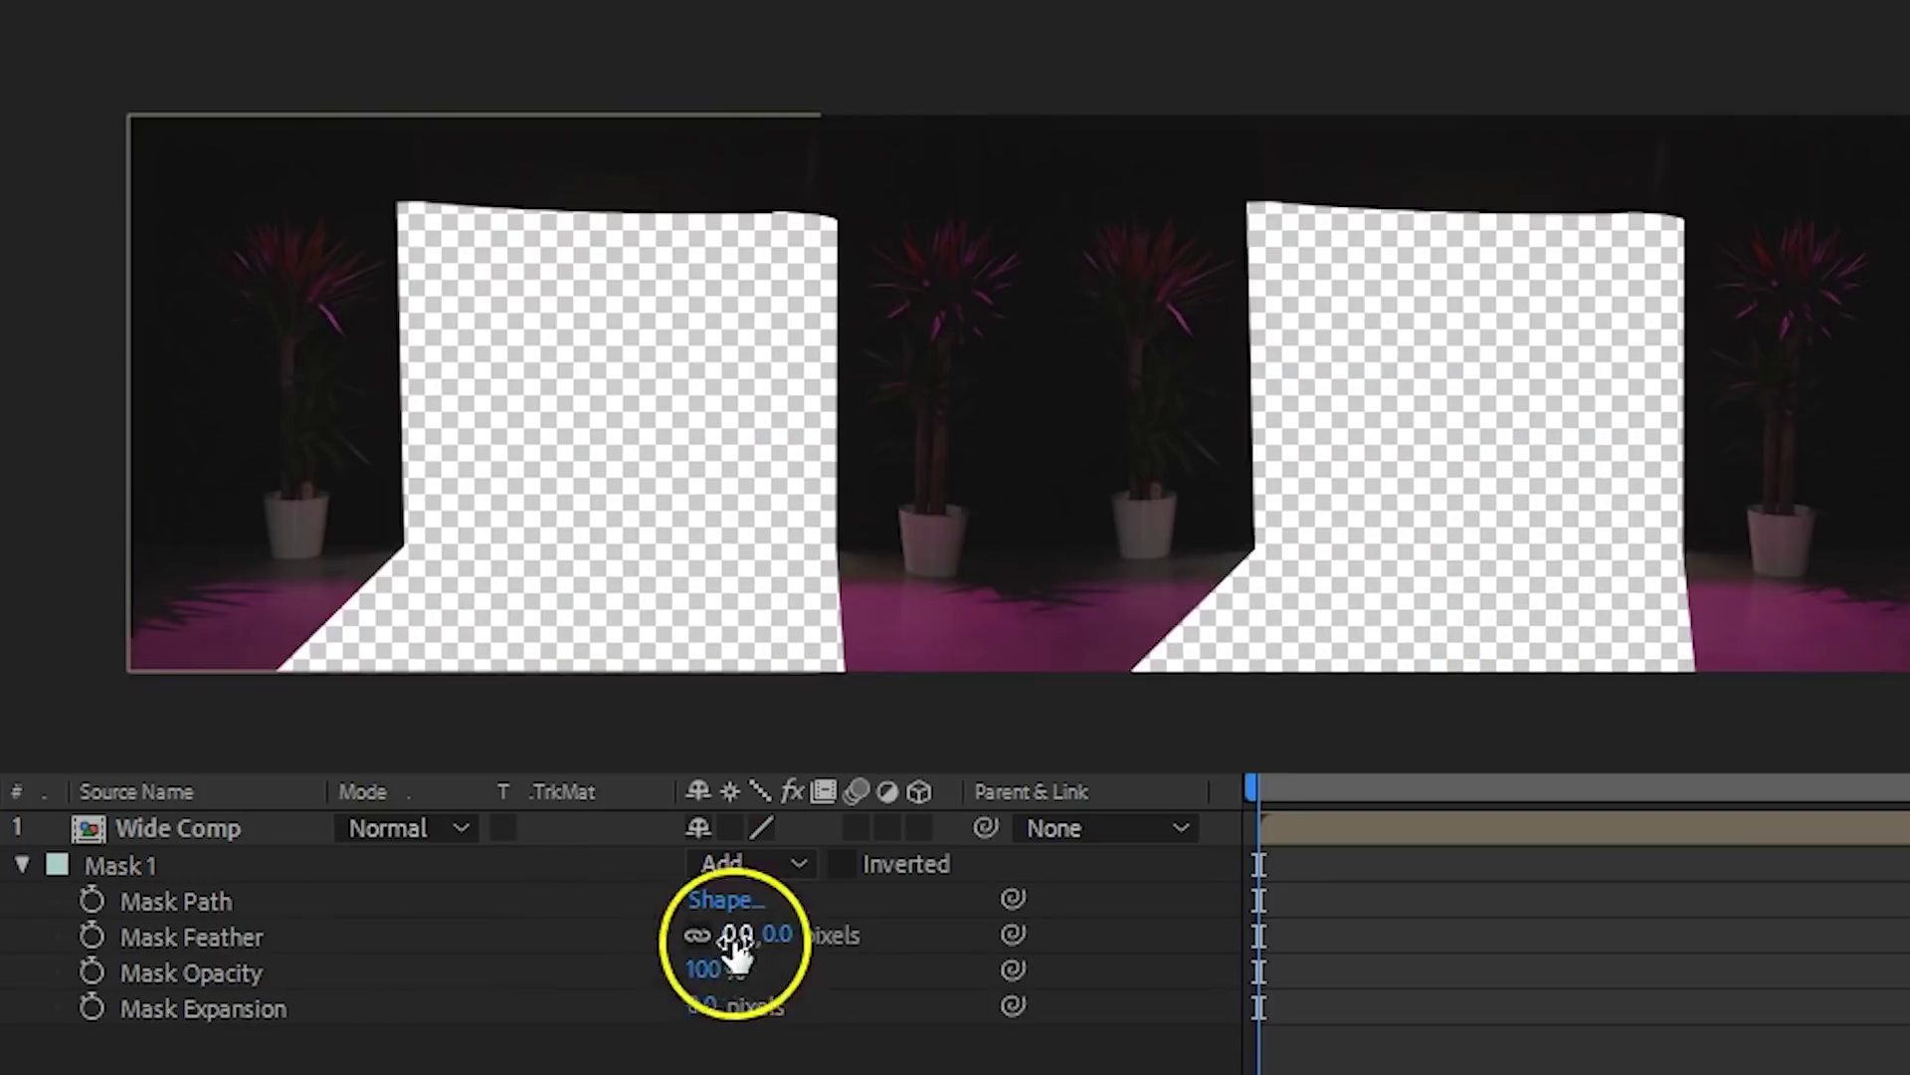
pyautogui.moveTo(734, 938); pyautogui.dragTo(776, 943)
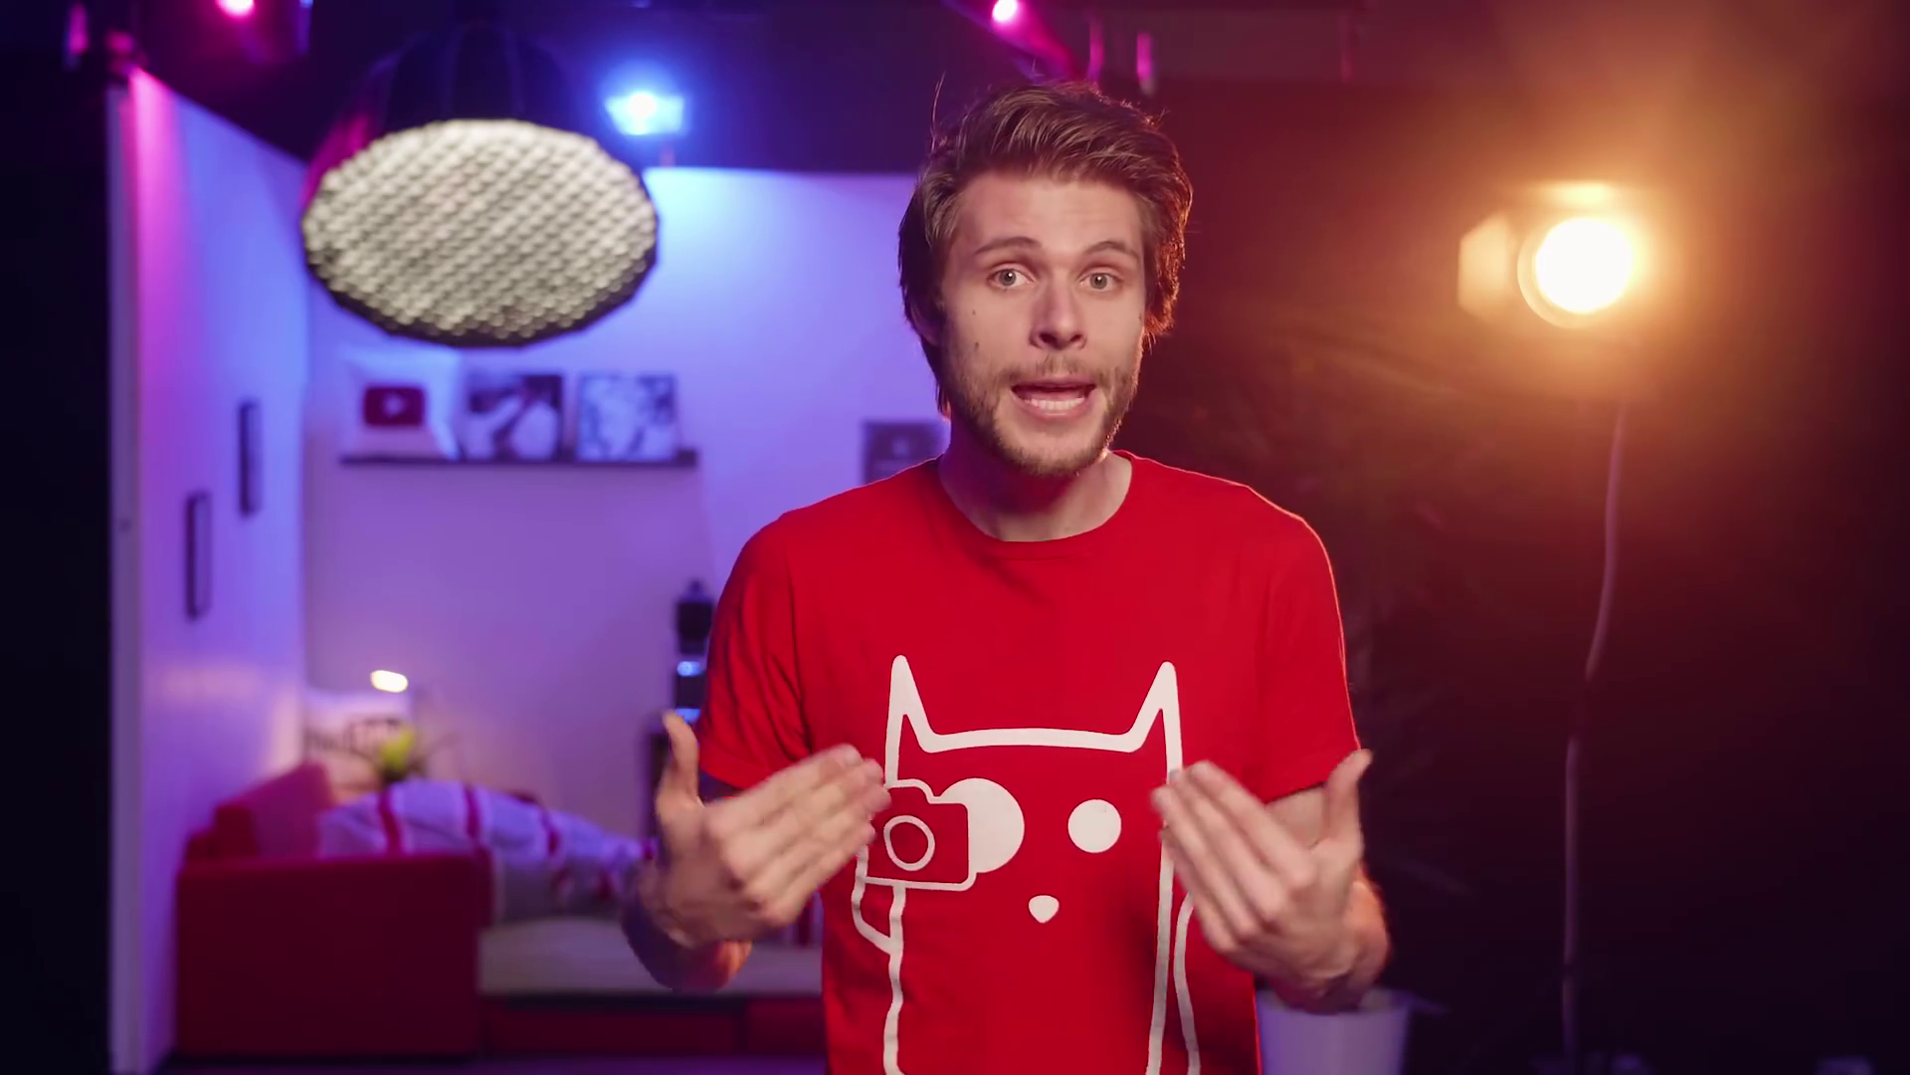
# Step: Place the Lorenzo Looking clip as layer 2 directly under Wide Comp
pyautogui.moveTo(281, 379); pyautogui.dragTo(402, 841)
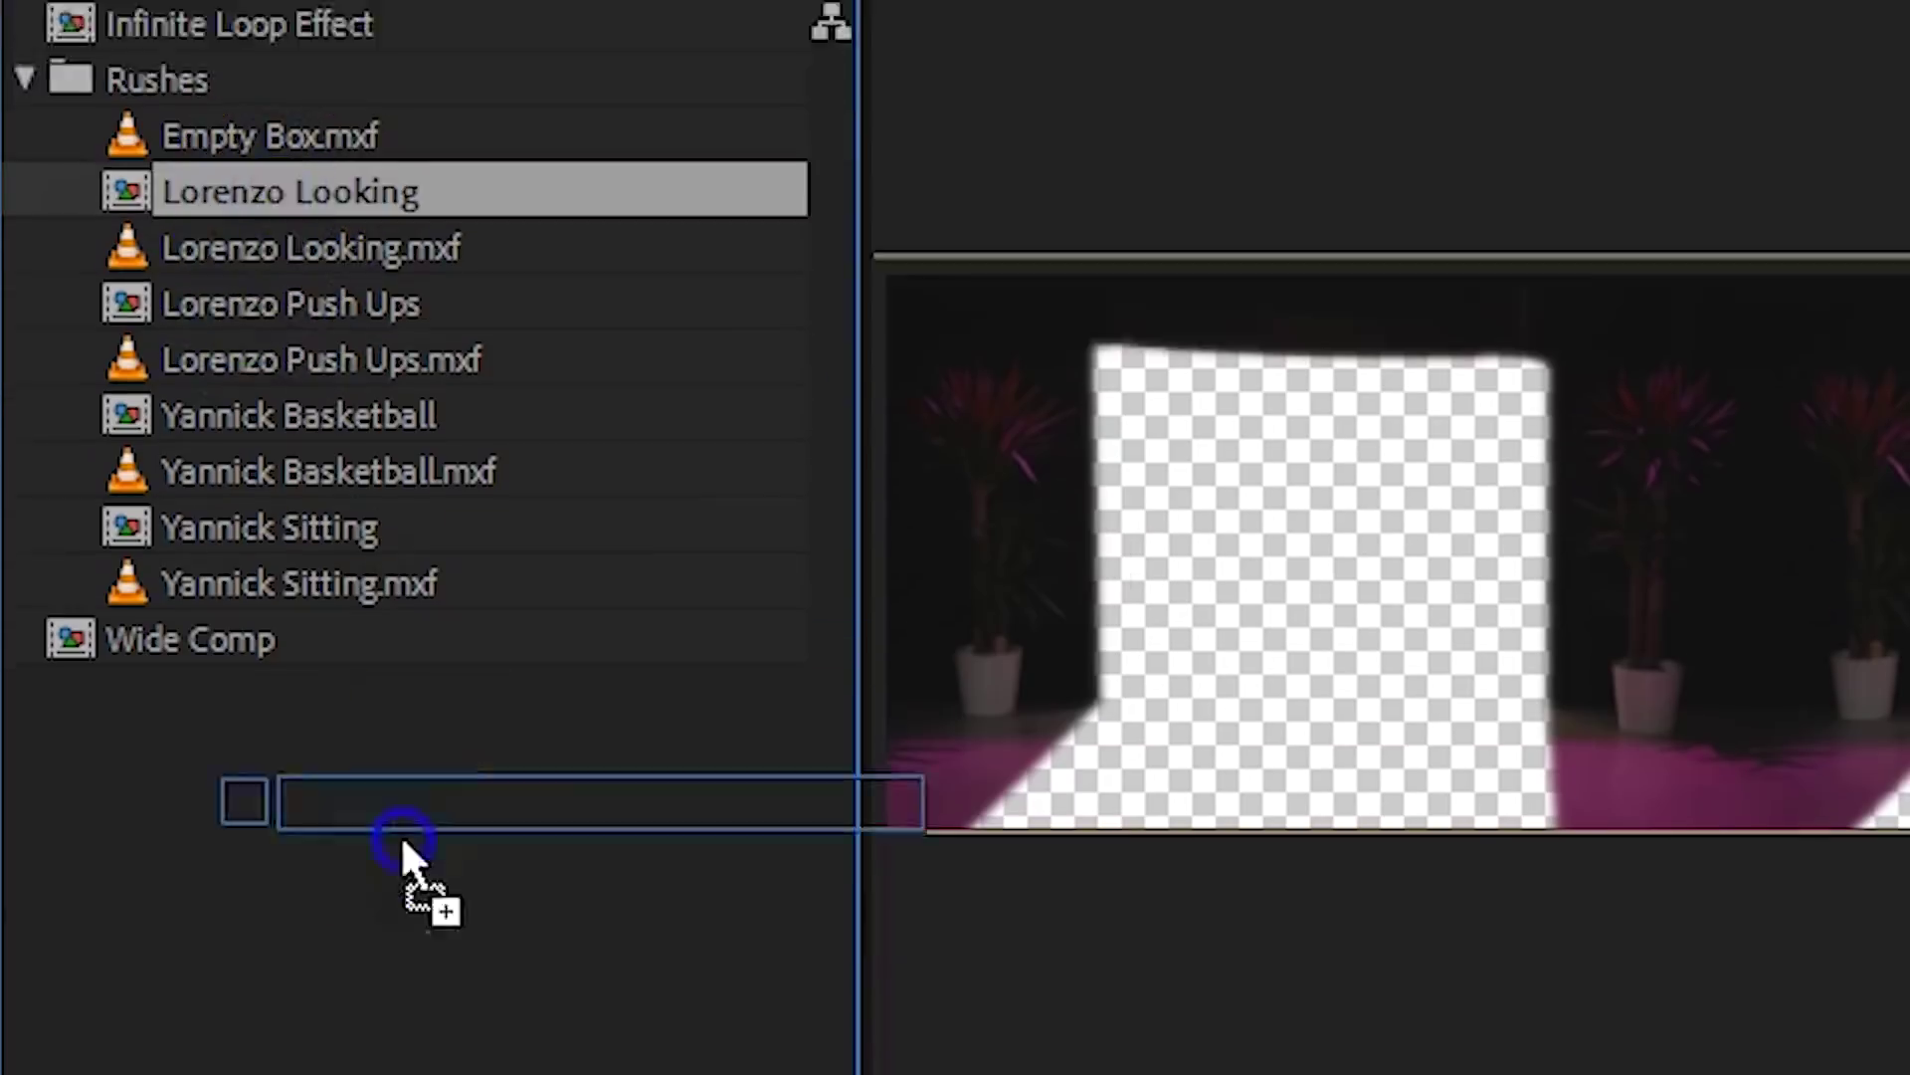
# Step: Position and scale the Lorenzo Looking and Yannick Sitting clips to fit inside their rooms
pyautogui.moveTo(399, 597); pyautogui.dragTo(414, 618)
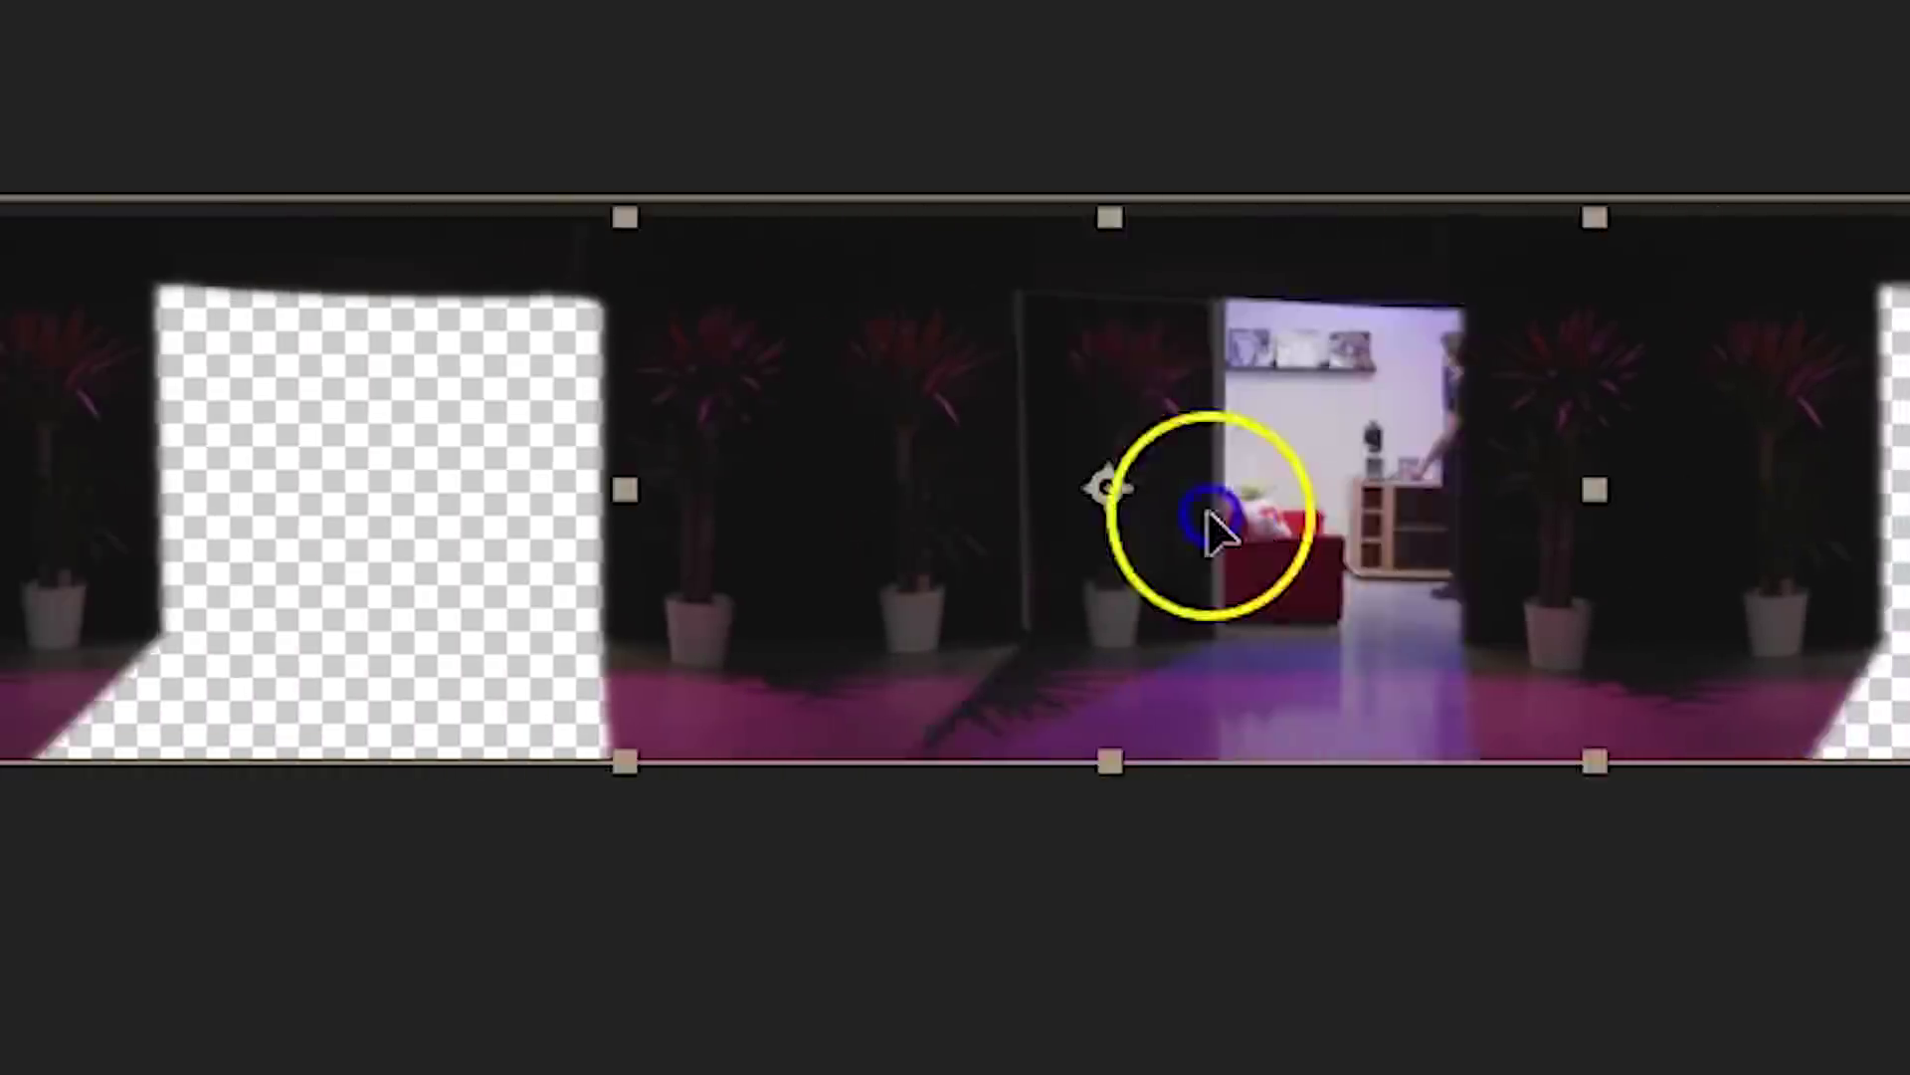
pyautogui.moveTo(1255, 520); pyautogui.dragTo(1127, 534)
pyautogui.moveTo(746, 933); pyautogui.dragTo(703, 964)
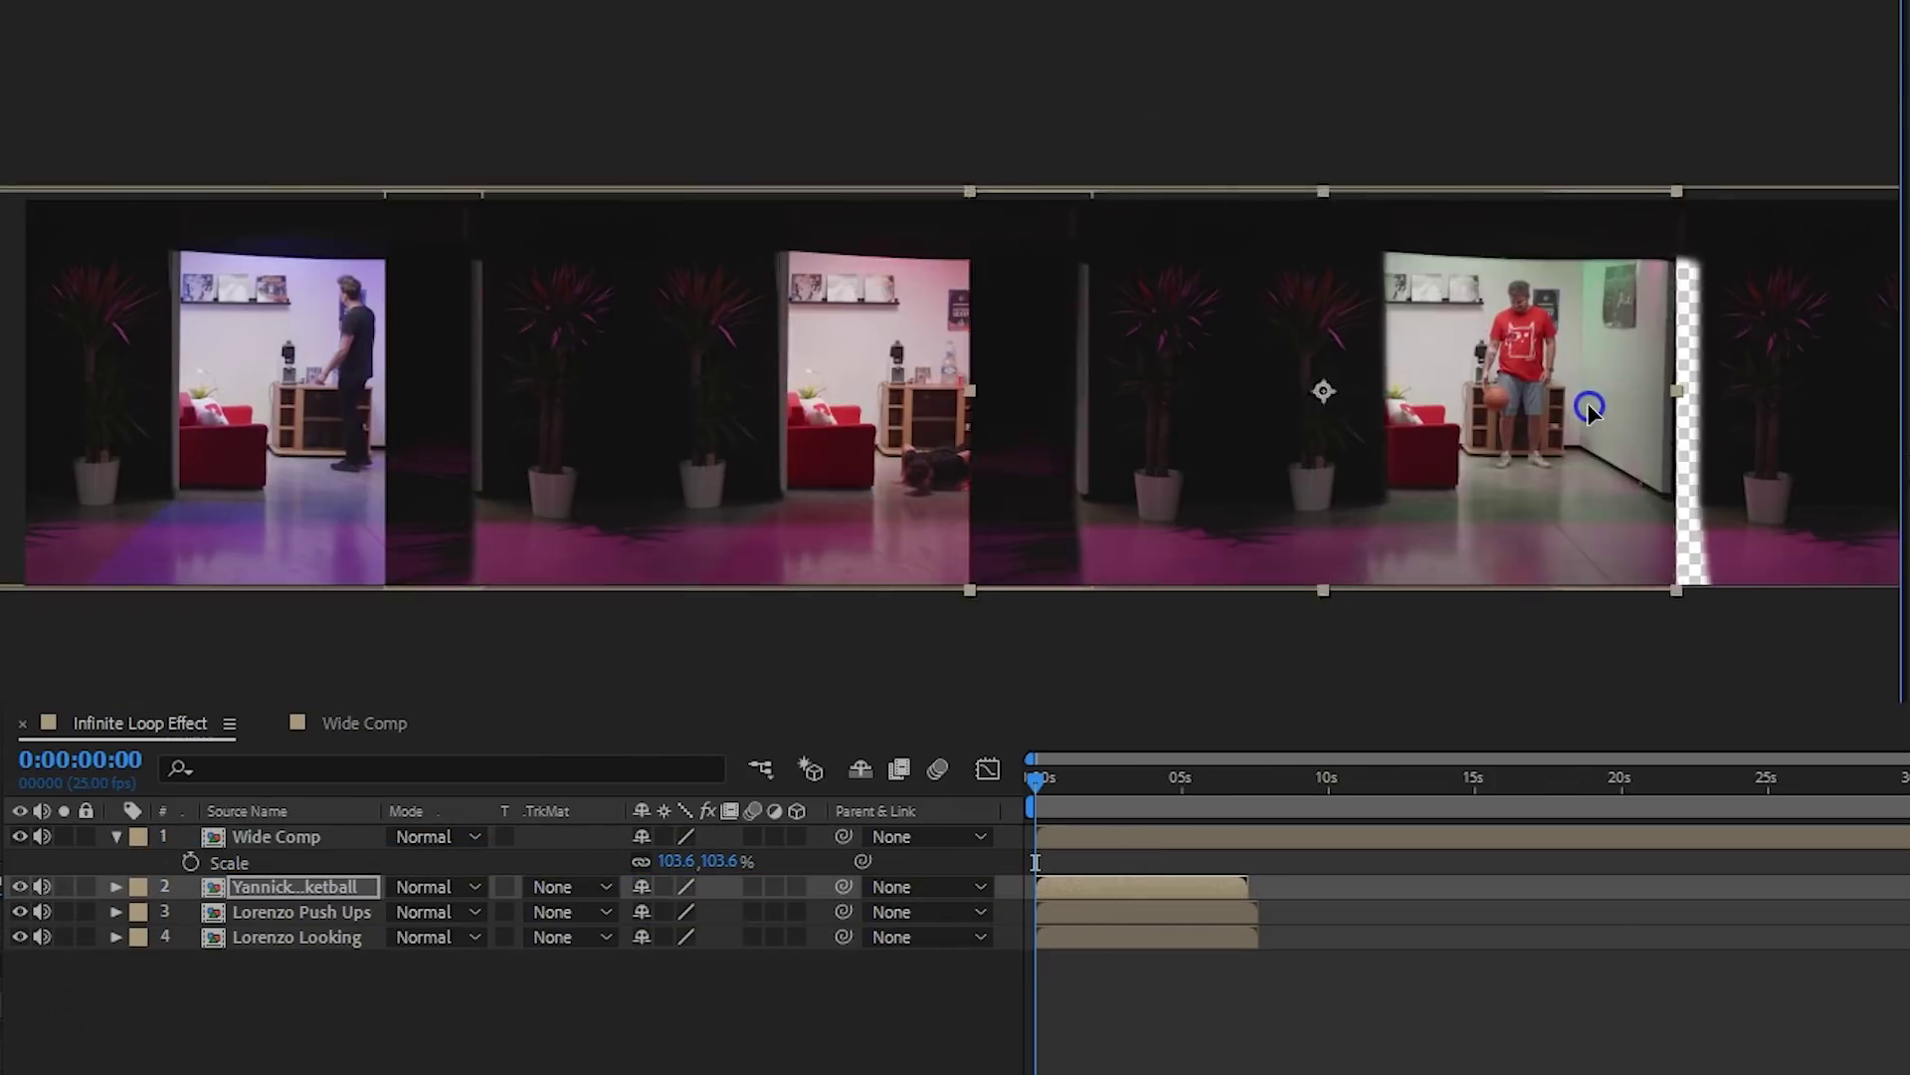
pyautogui.click(1695, 605)
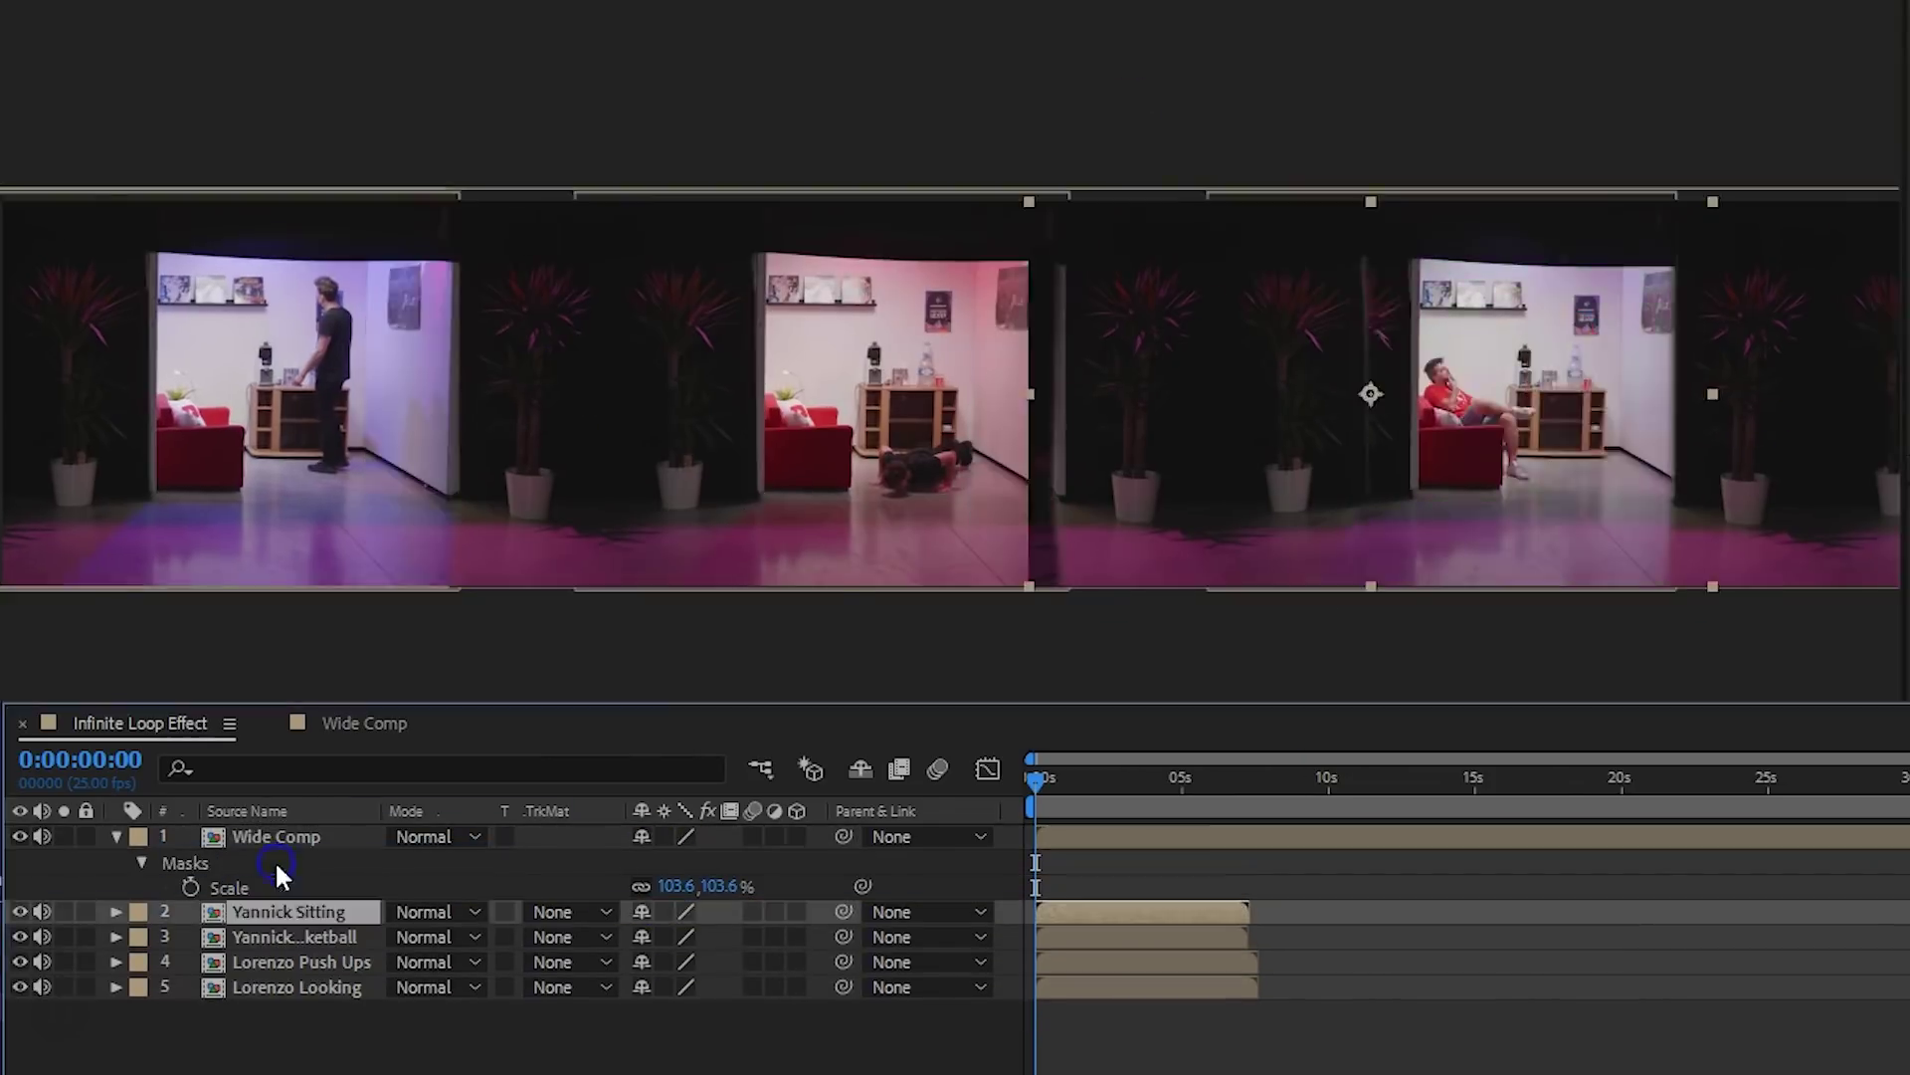
pyautogui.moveTo(1522, 488); pyautogui.dragTo(1565, 488)
# Step: Stagger the clips' start times and begin a new 7680×1080 composition named 'Everything'
pyautogui.click(1095, 917)
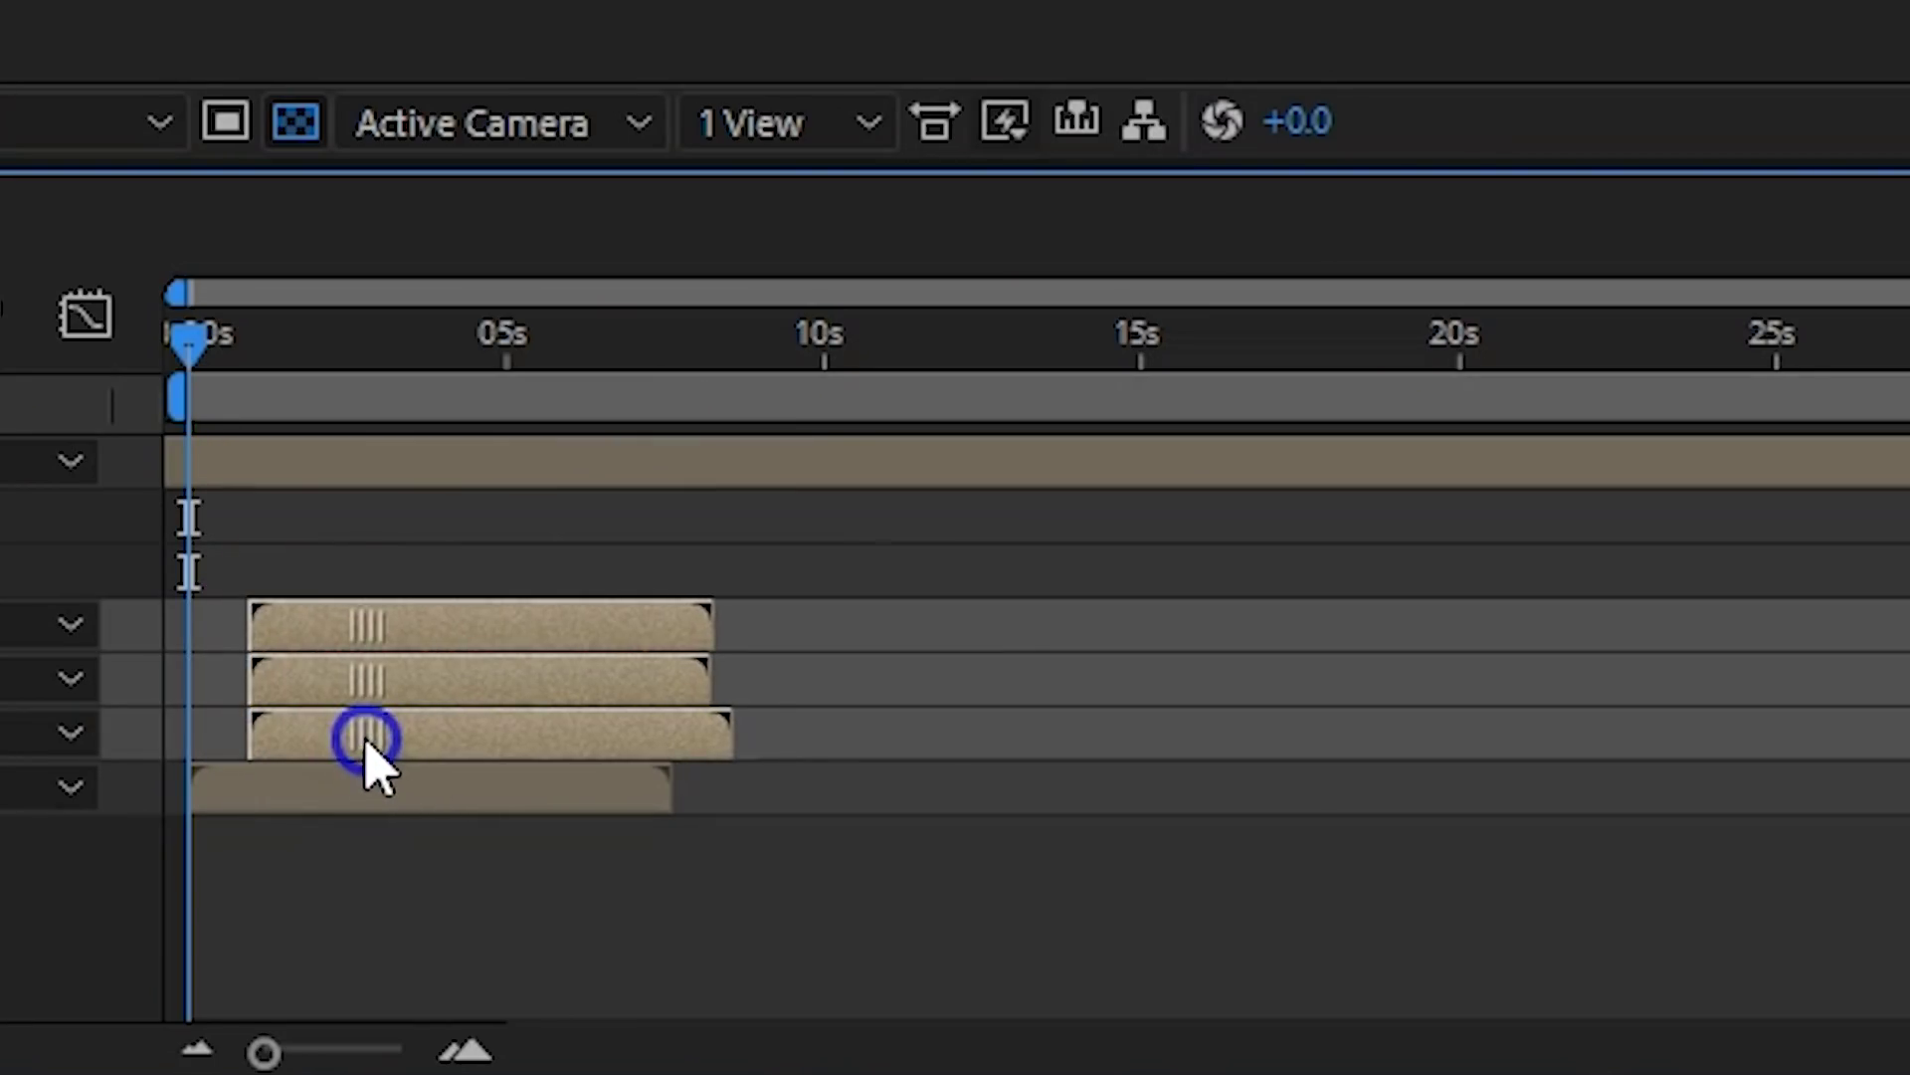
pyautogui.moveTo(366, 738); pyautogui.dragTo(1015, 686)
pyautogui.keyDown('ctrl'); pyautogui.click(686, 731); pyautogui.keyUp('ctrl')
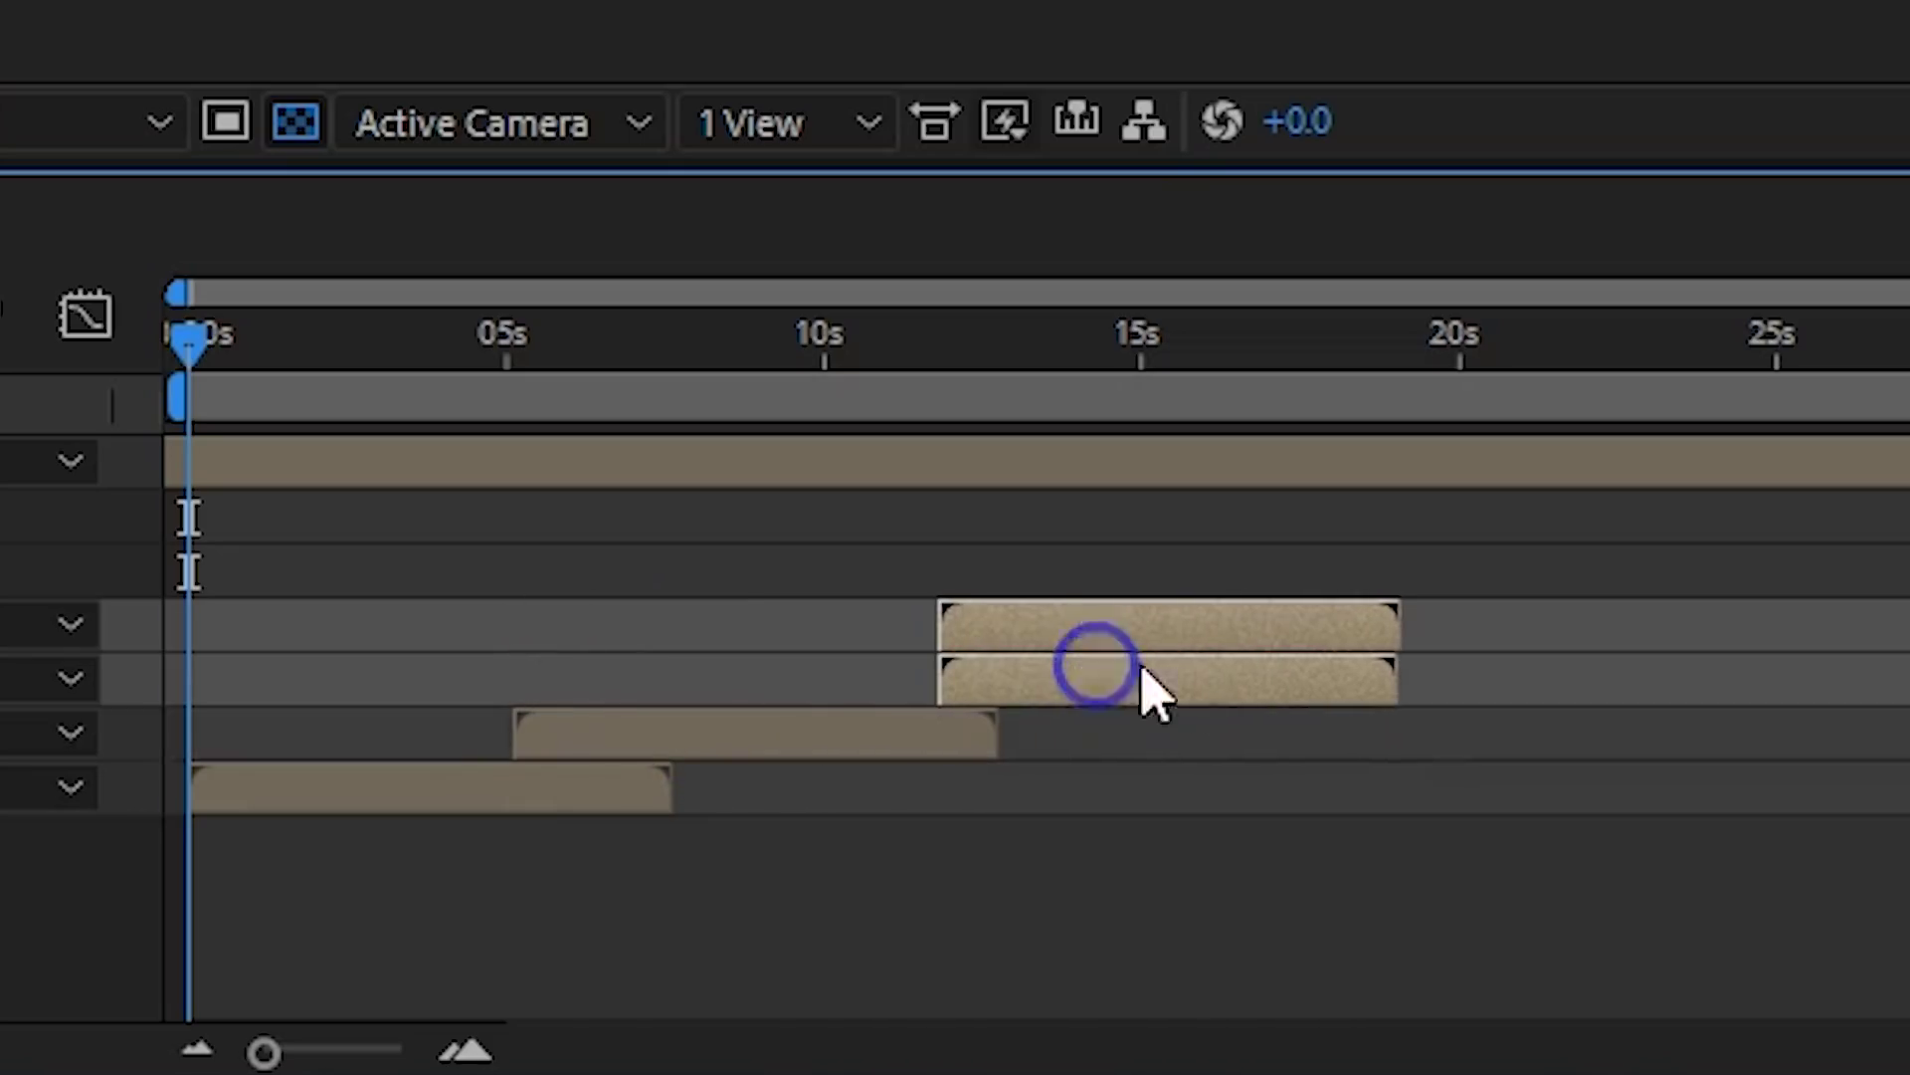
pyautogui.keyDown('ctrl'); pyautogui.click(1228, 664); pyautogui.keyUp('ctrl')
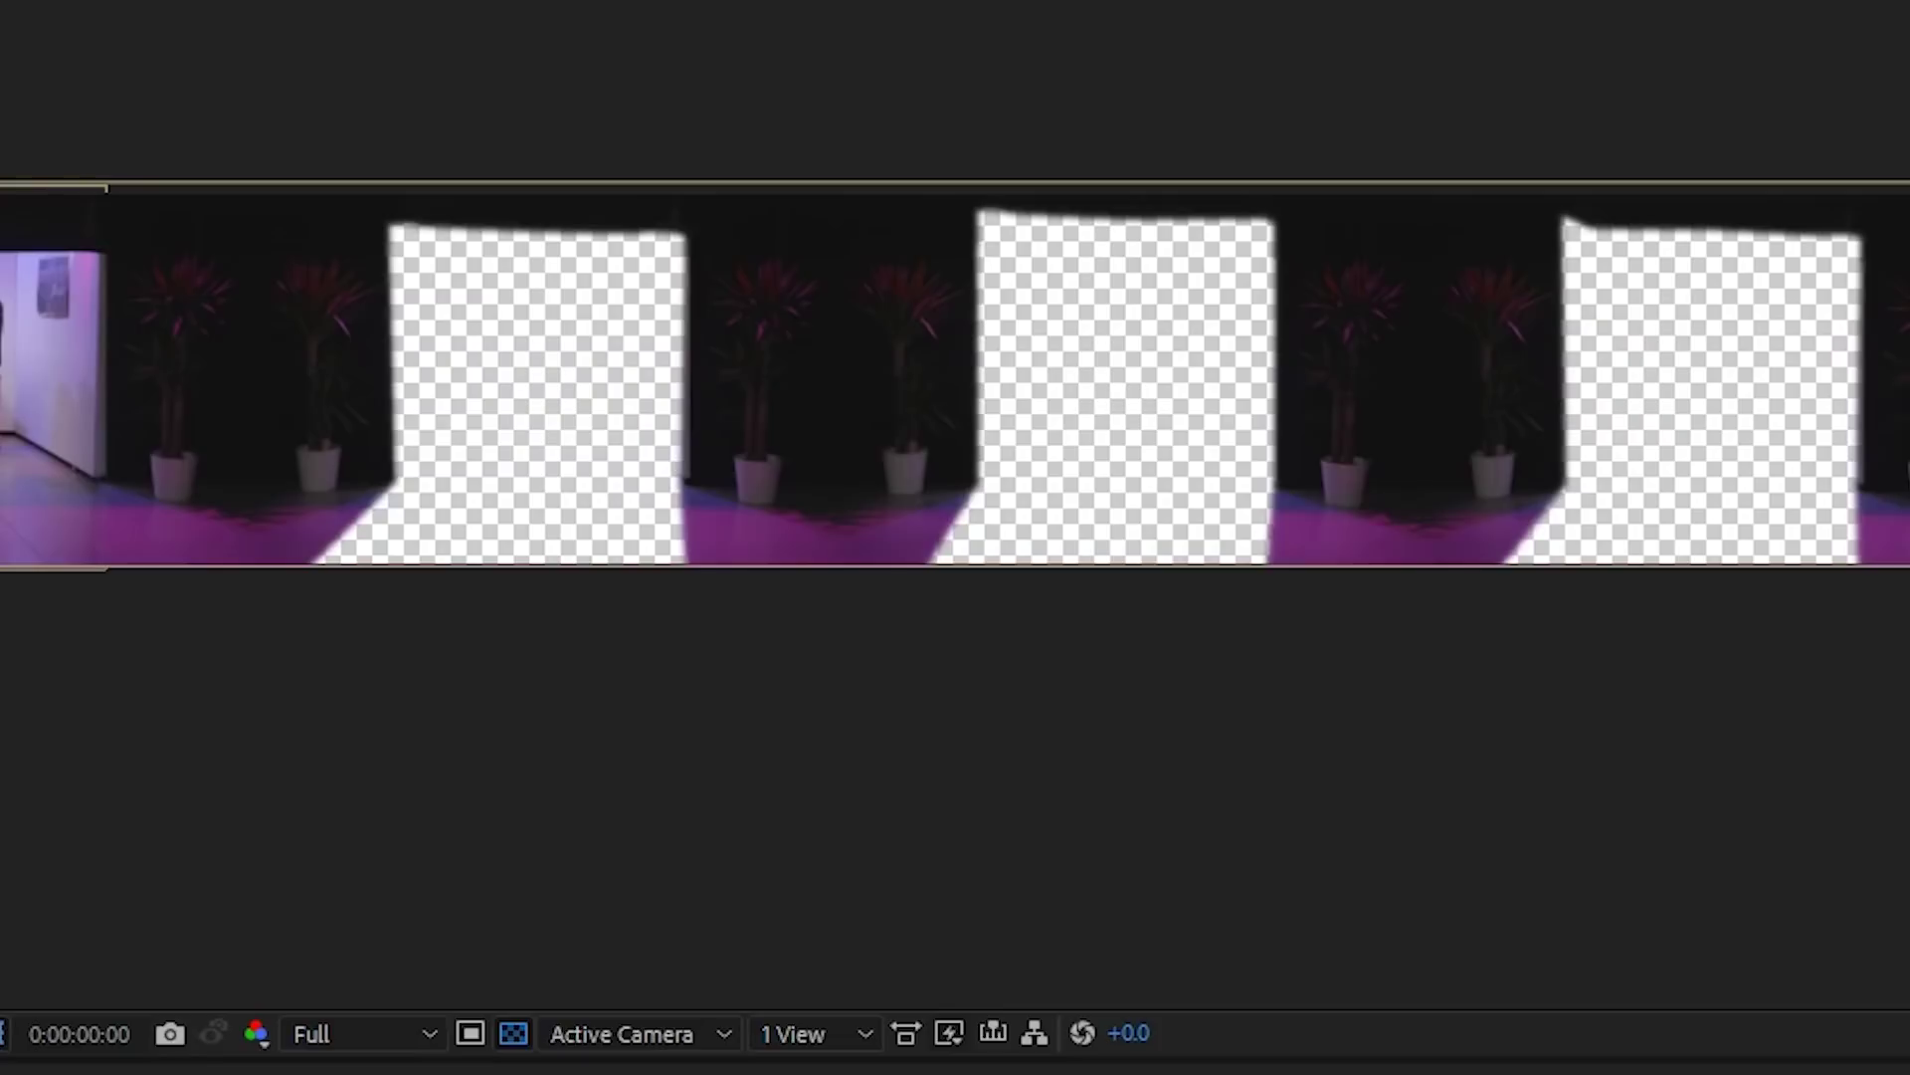
pyautogui.hotkey('ctrl', 'k')
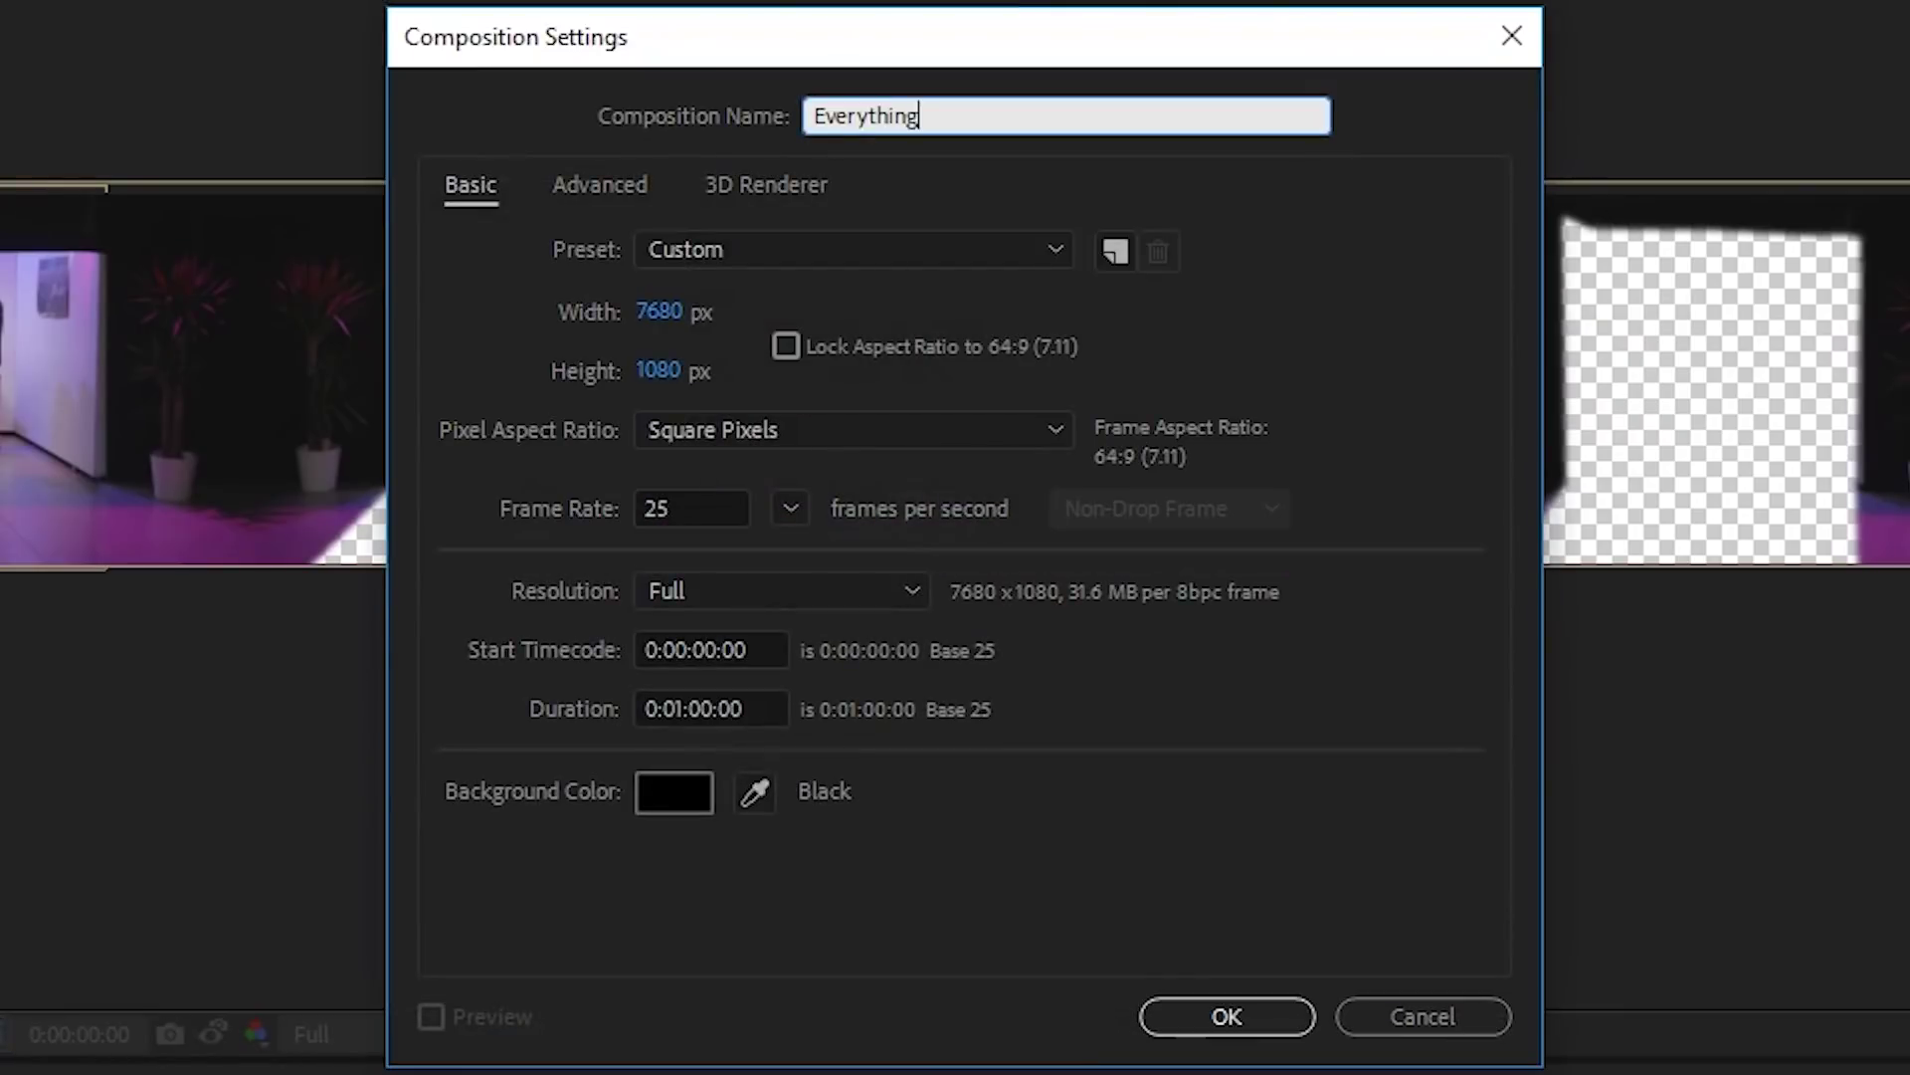
# Step: Add Infinite Loop Effect to Everything with Position keyframes at 0s and about 24s
pyautogui.click(702, 255)
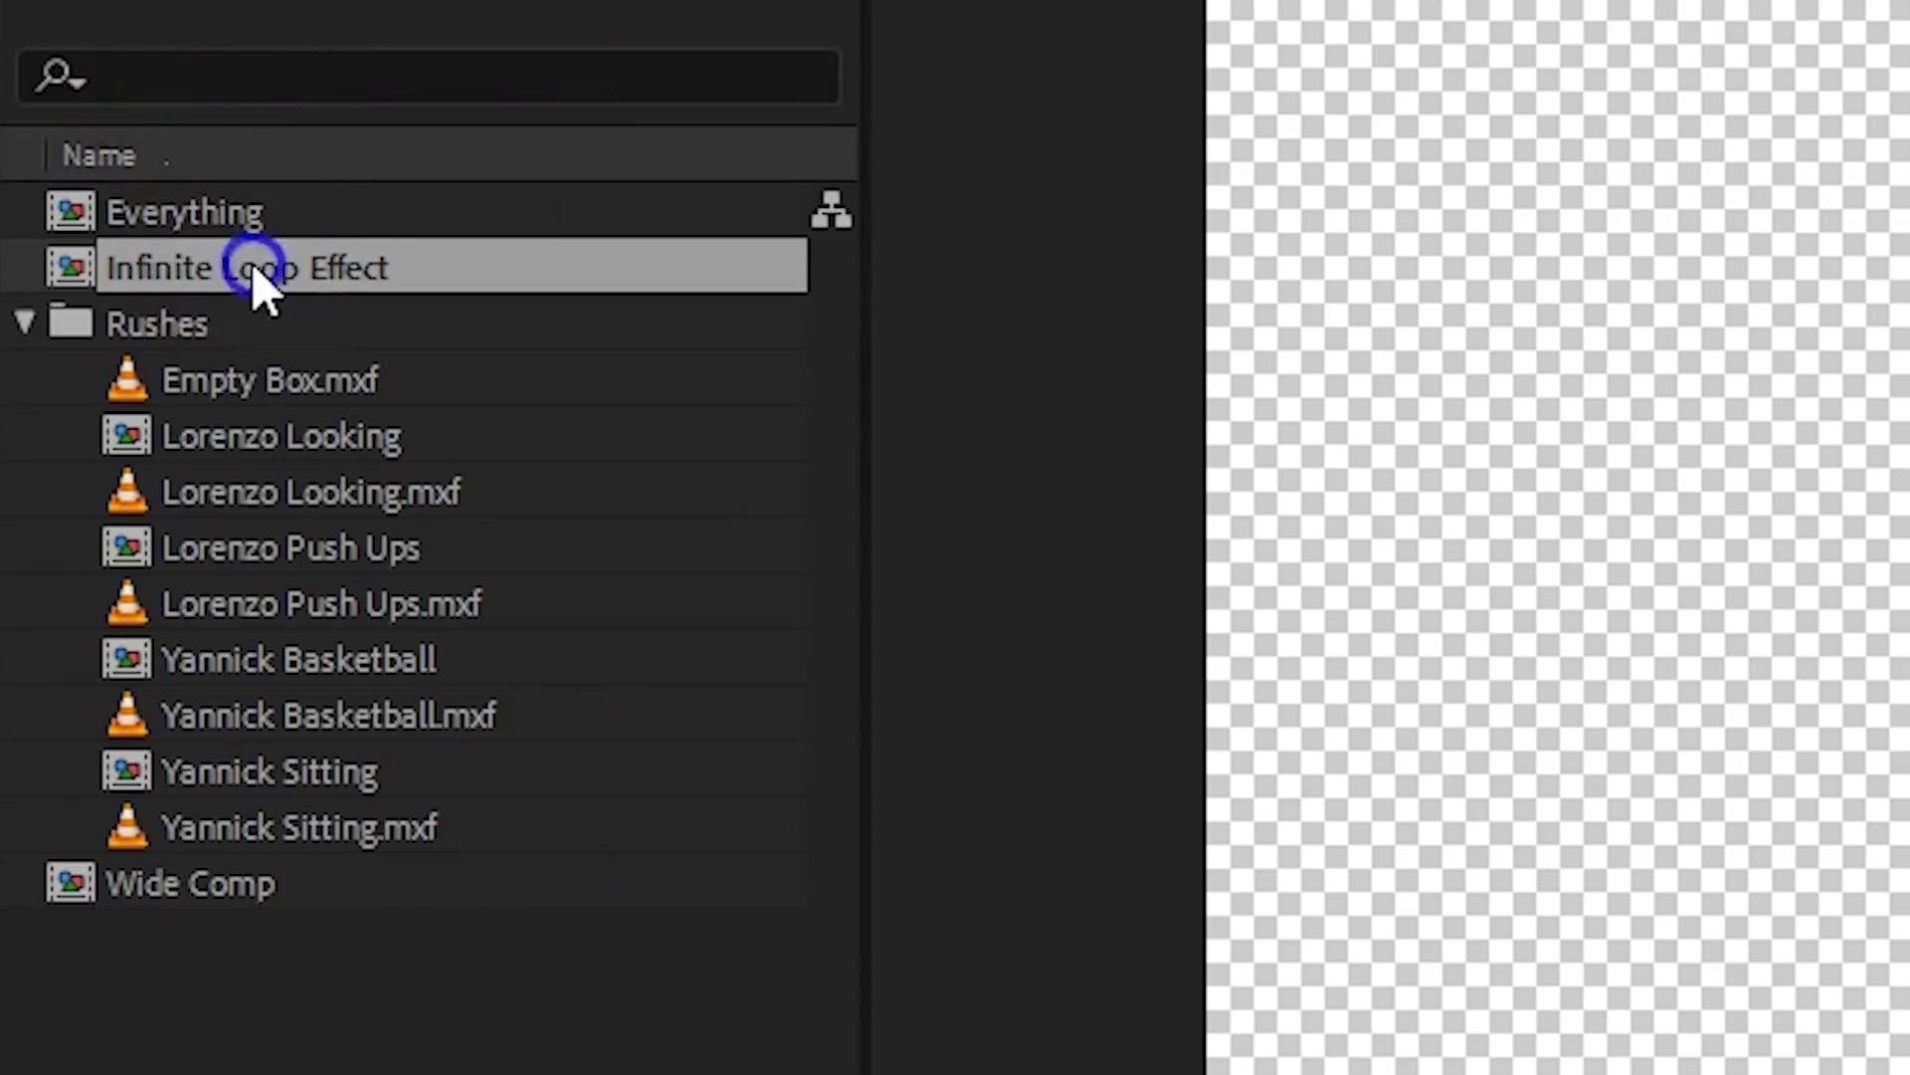
pyautogui.moveTo(255, 268); pyautogui.dragTo(478, 627)
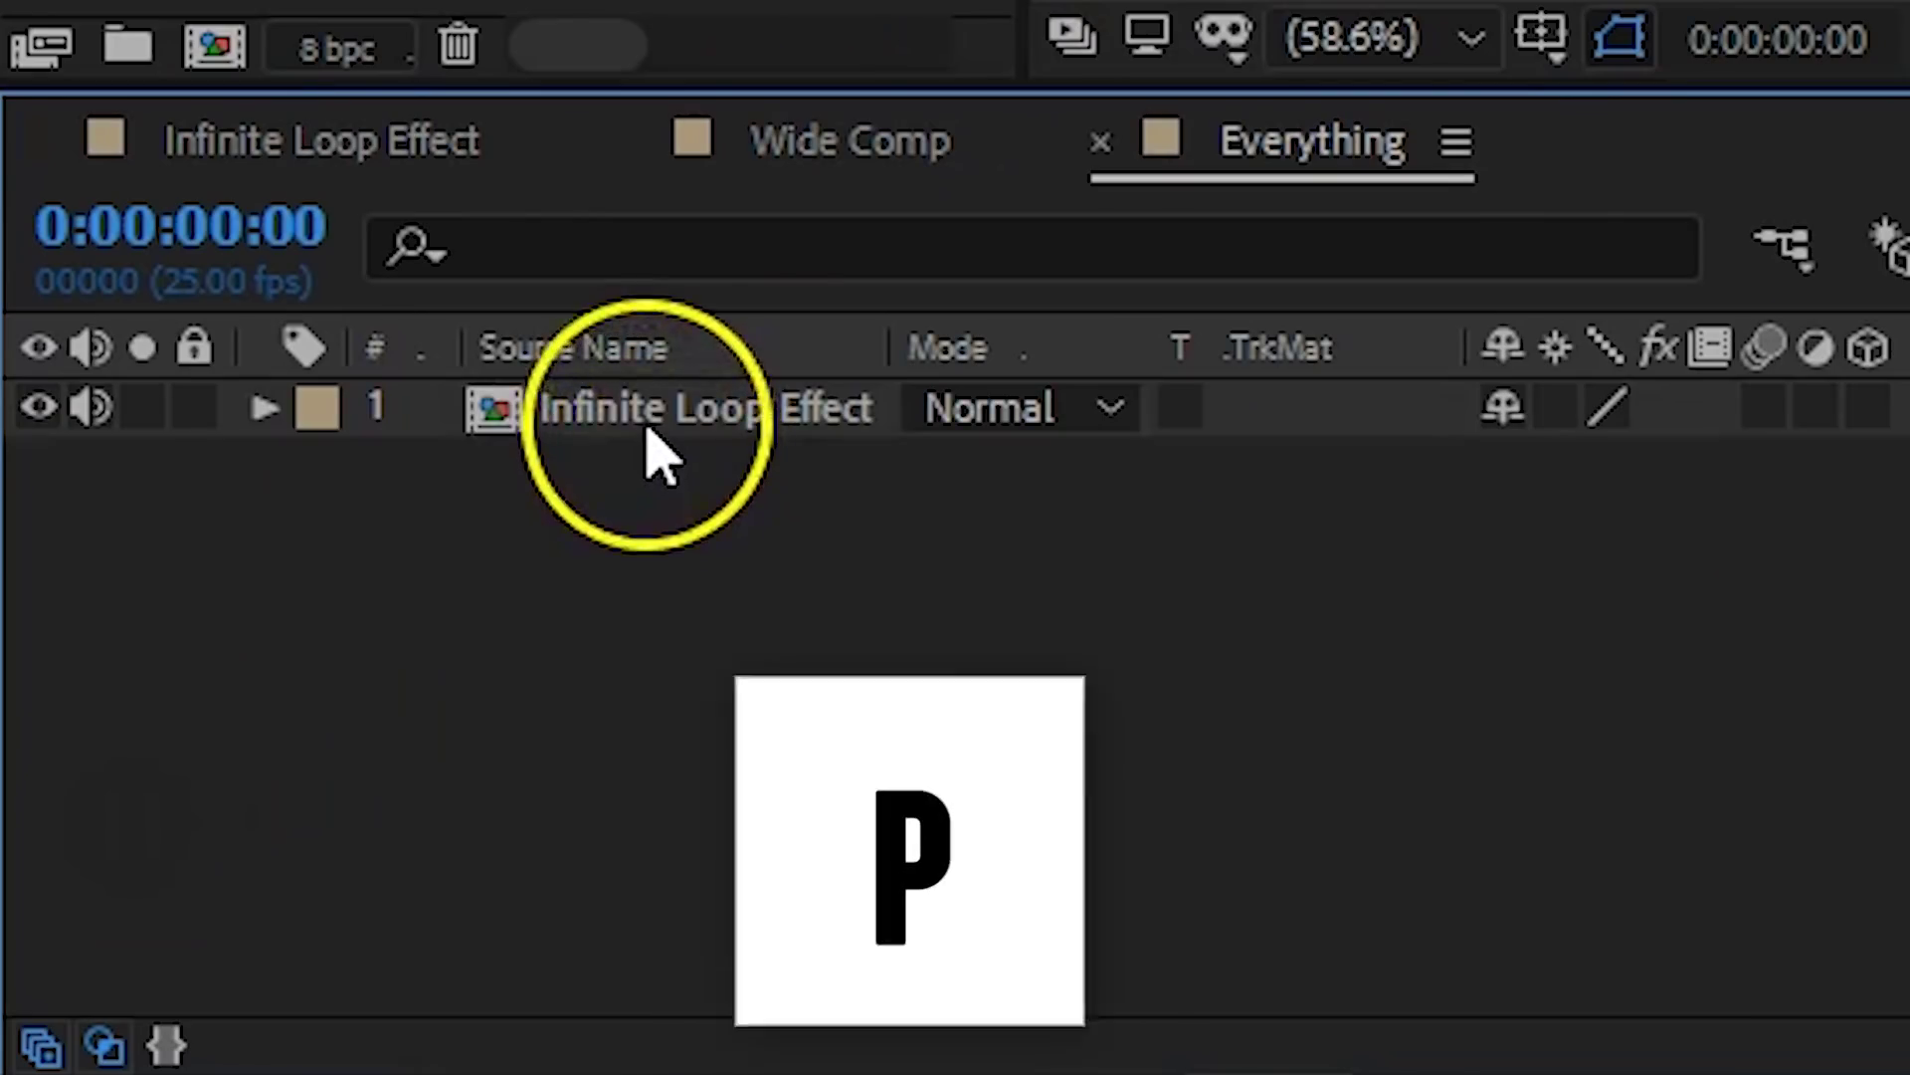
pyautogui.click(645, 446)
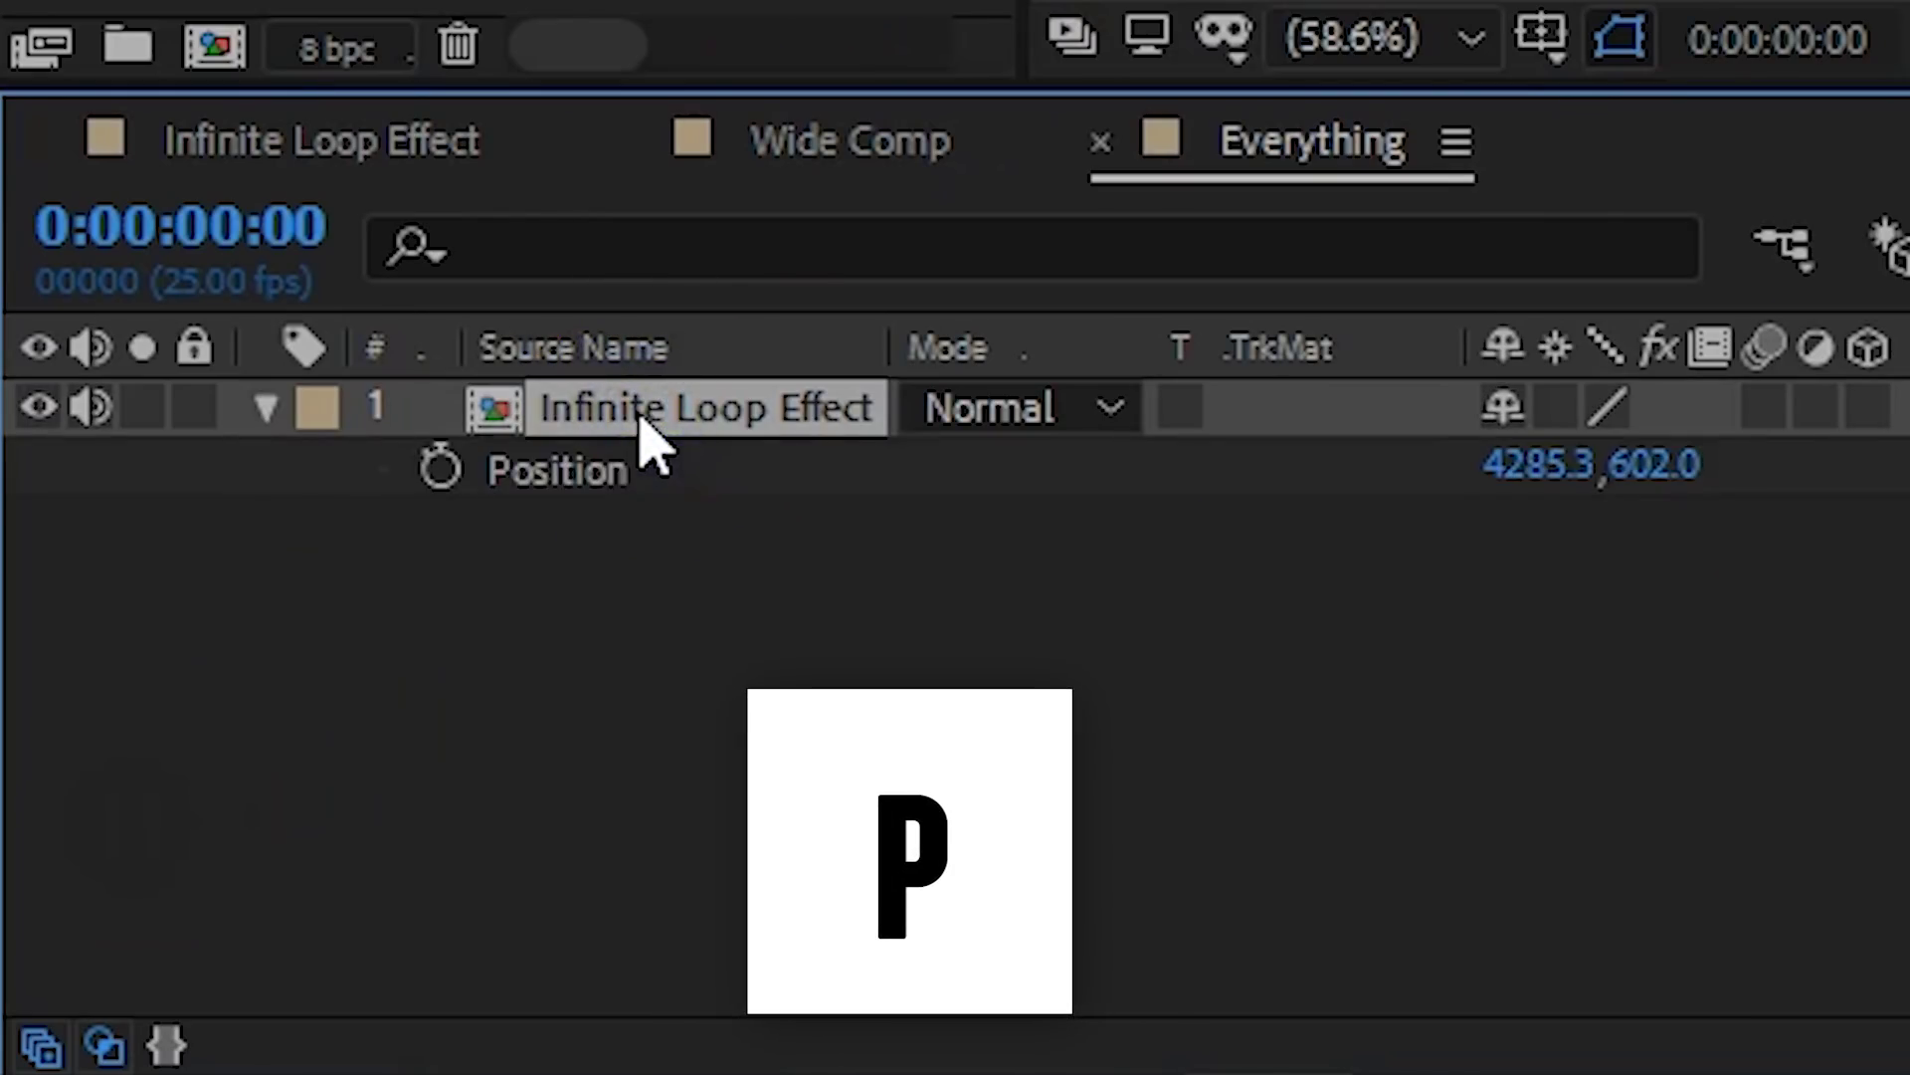
pyautogui.click(517, 479)
pyautogui.click(441, 473)
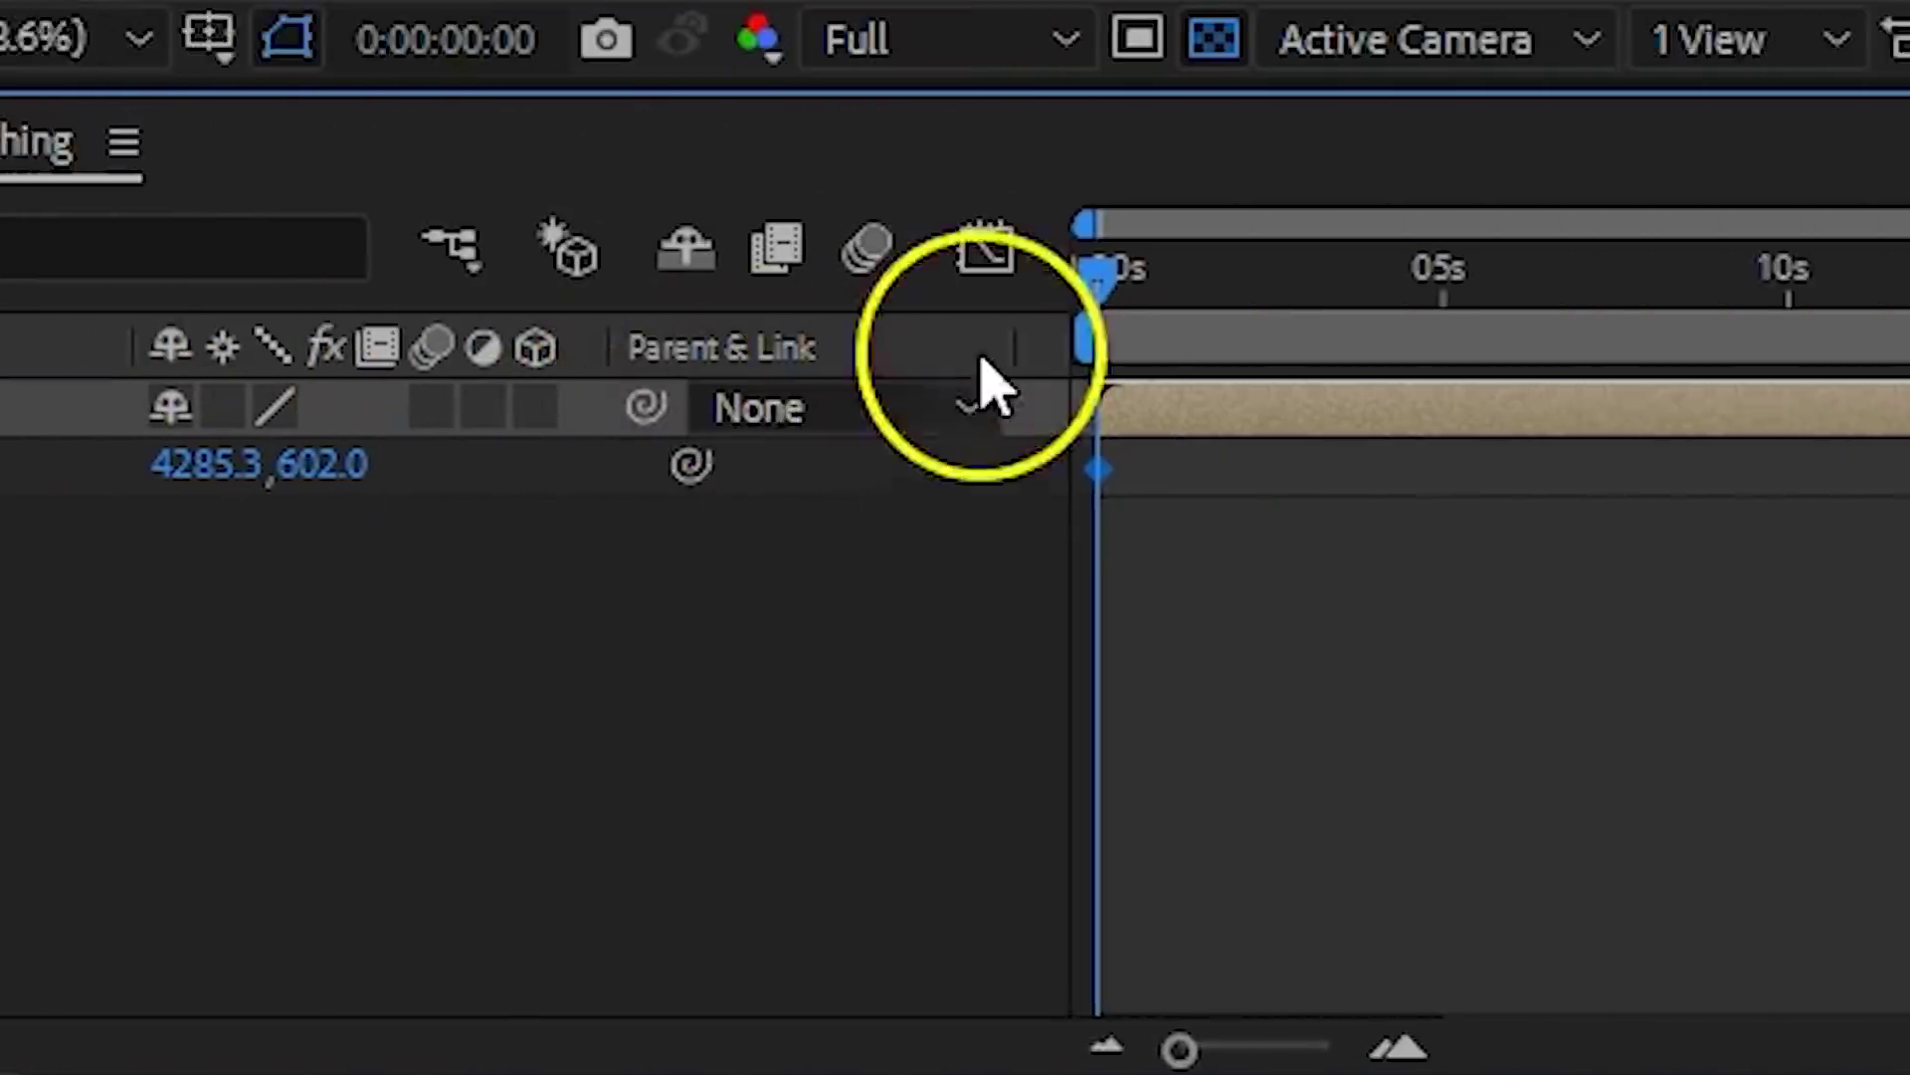
pyautogui.moveTo(835, 286); pyautogui.dragTo(1752, 279)
pyautogui.hotkey('alt', 'shift', 'p')
# Step: Slide the end keyframe far left, scale to 117.8%, and set the start Position to 4514.3,540.2
pyautogui.moveTo(2, 1007); pyautogui.dragTo(420, 992)
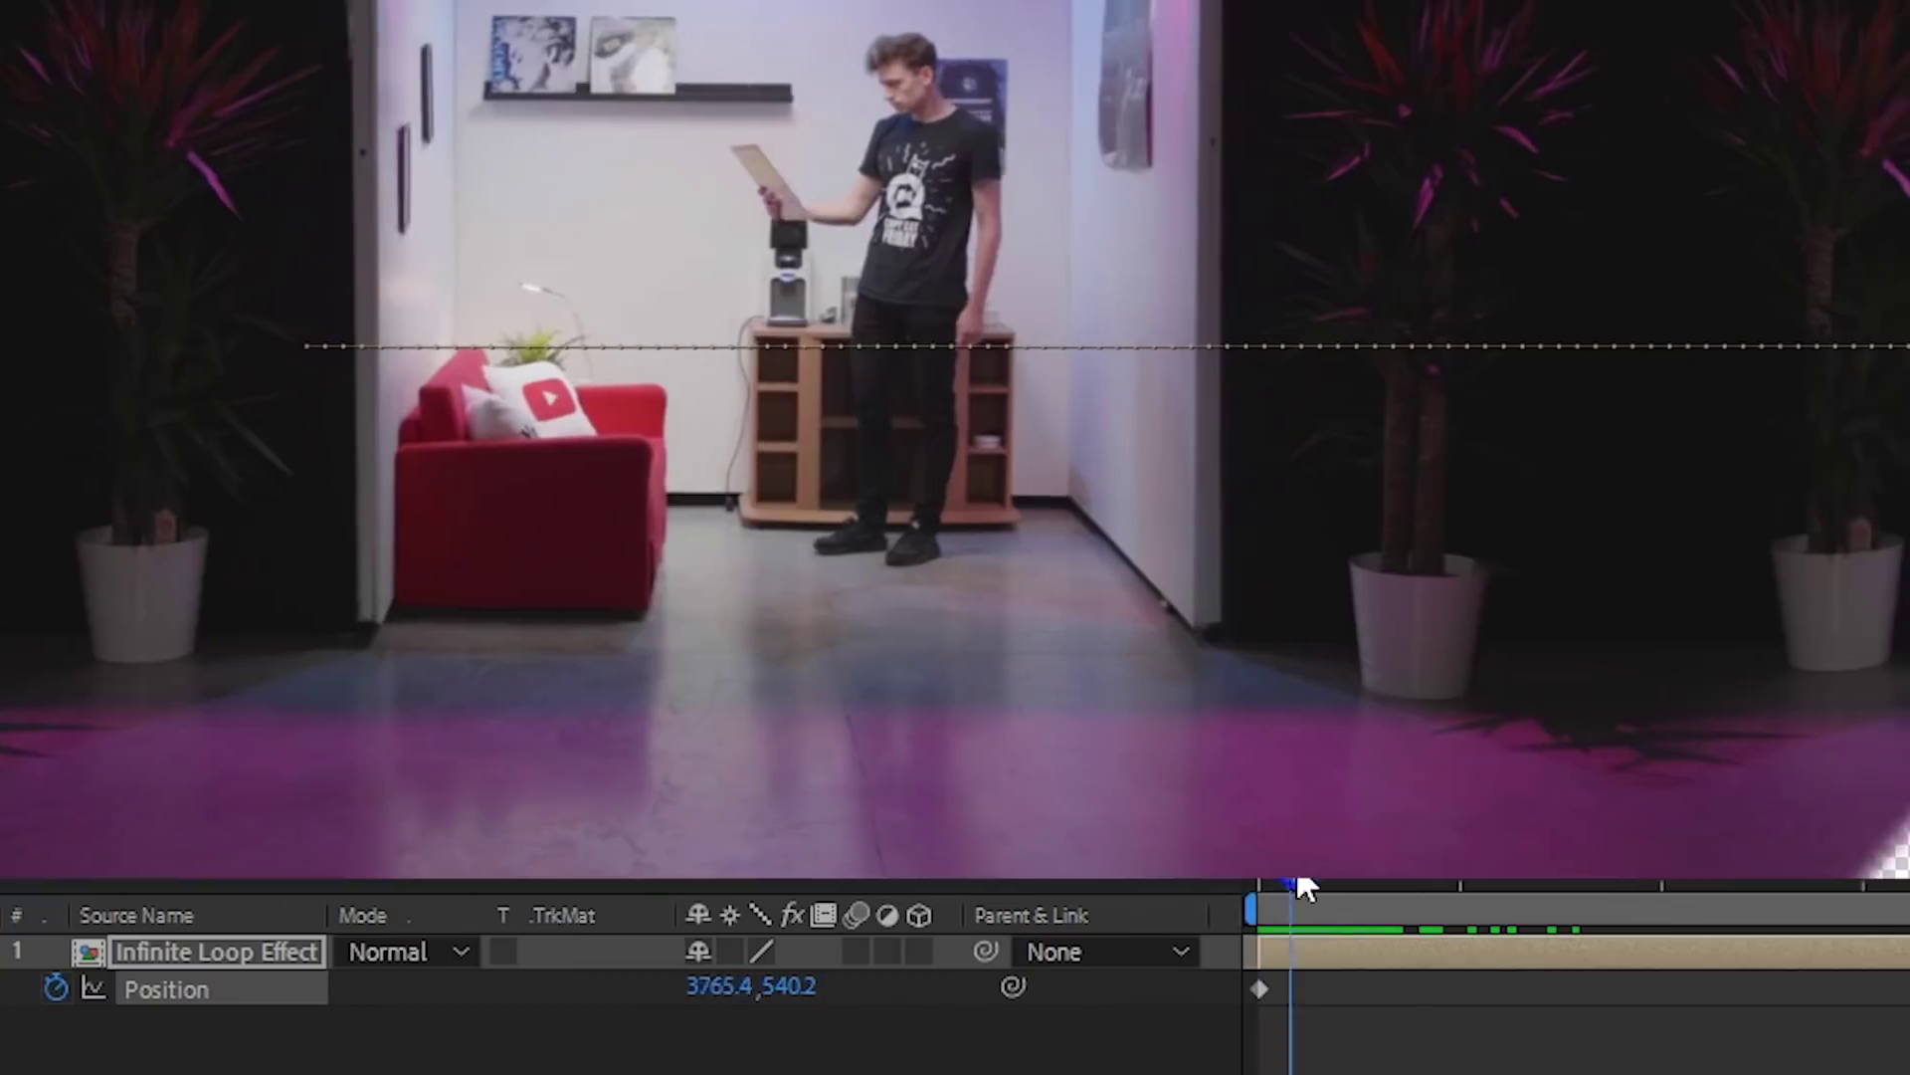
pyautogui.moveTo(1303, 886); pyautogui.dragTo(1387, 885)
pyautogui.click(192, 963)
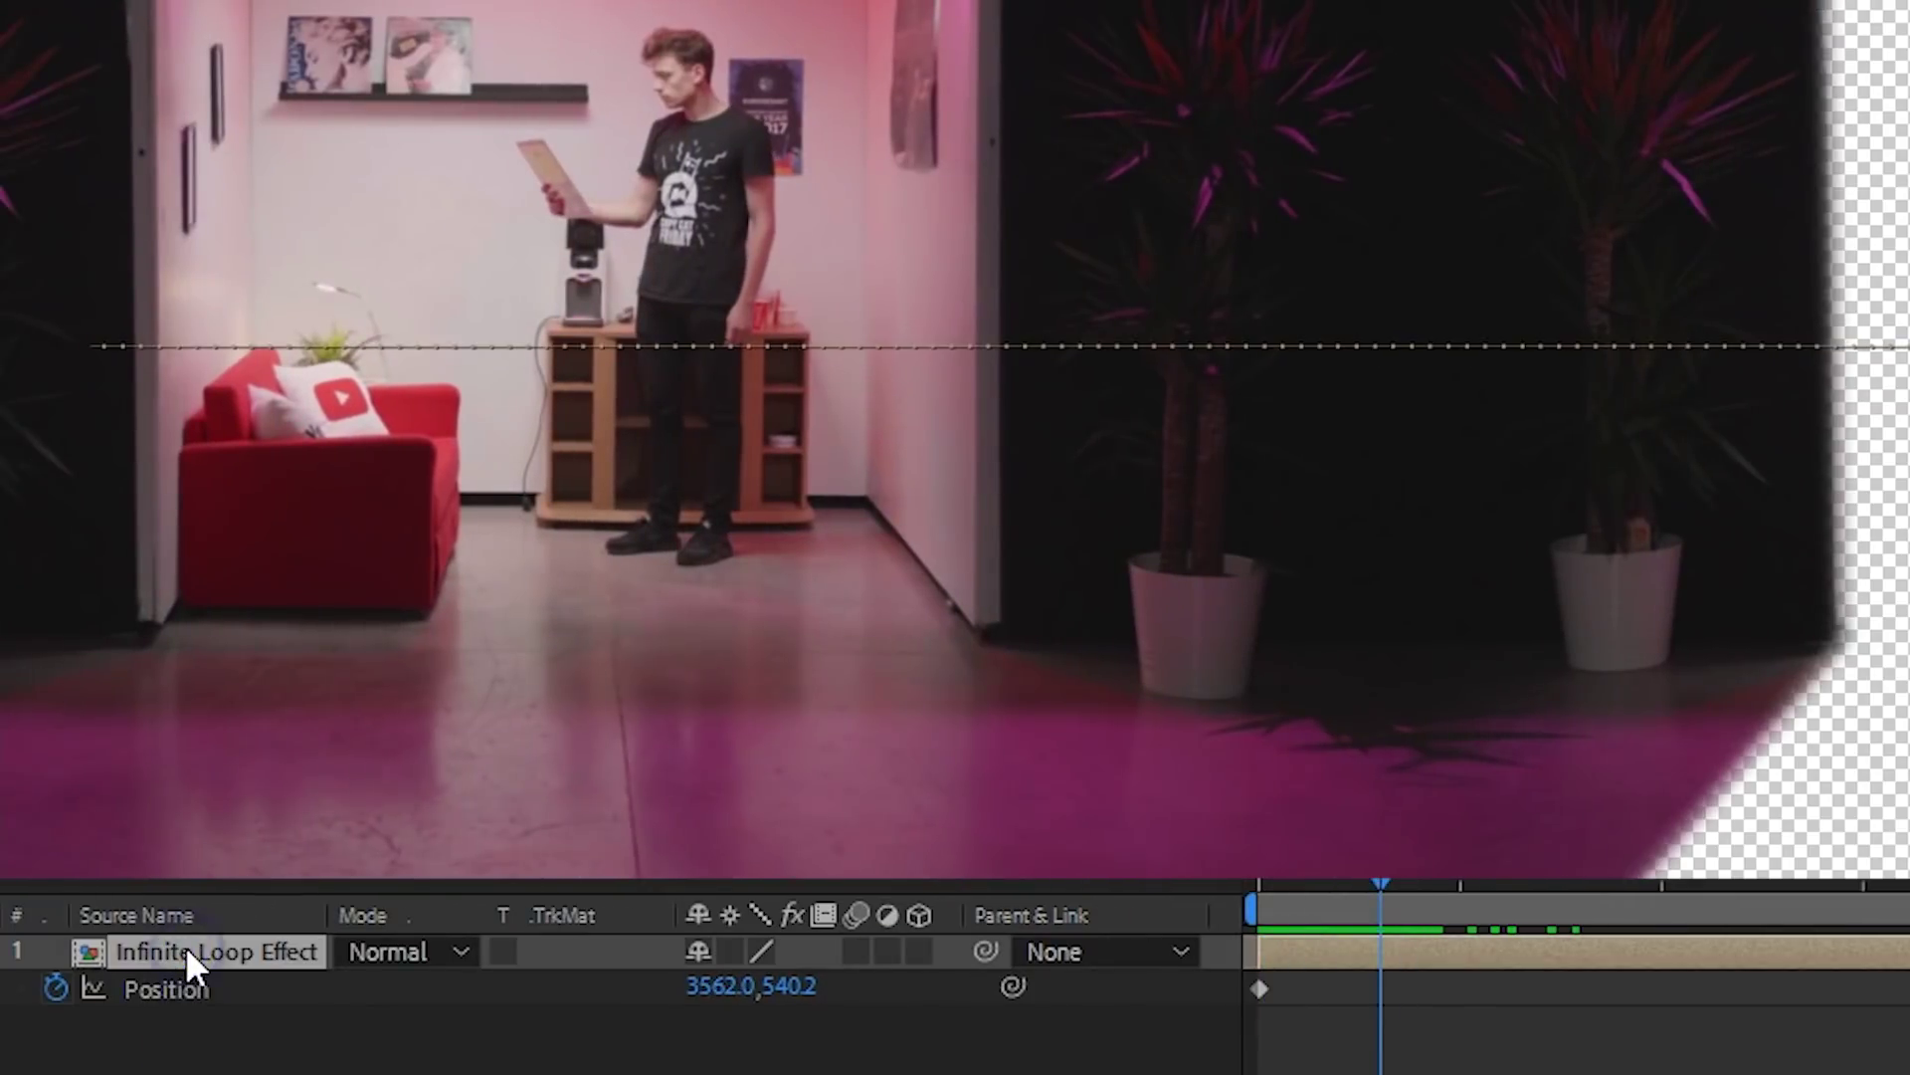
pyautogui.moveTo(741, 1025); pyautogui.dragTo(1045, 959)
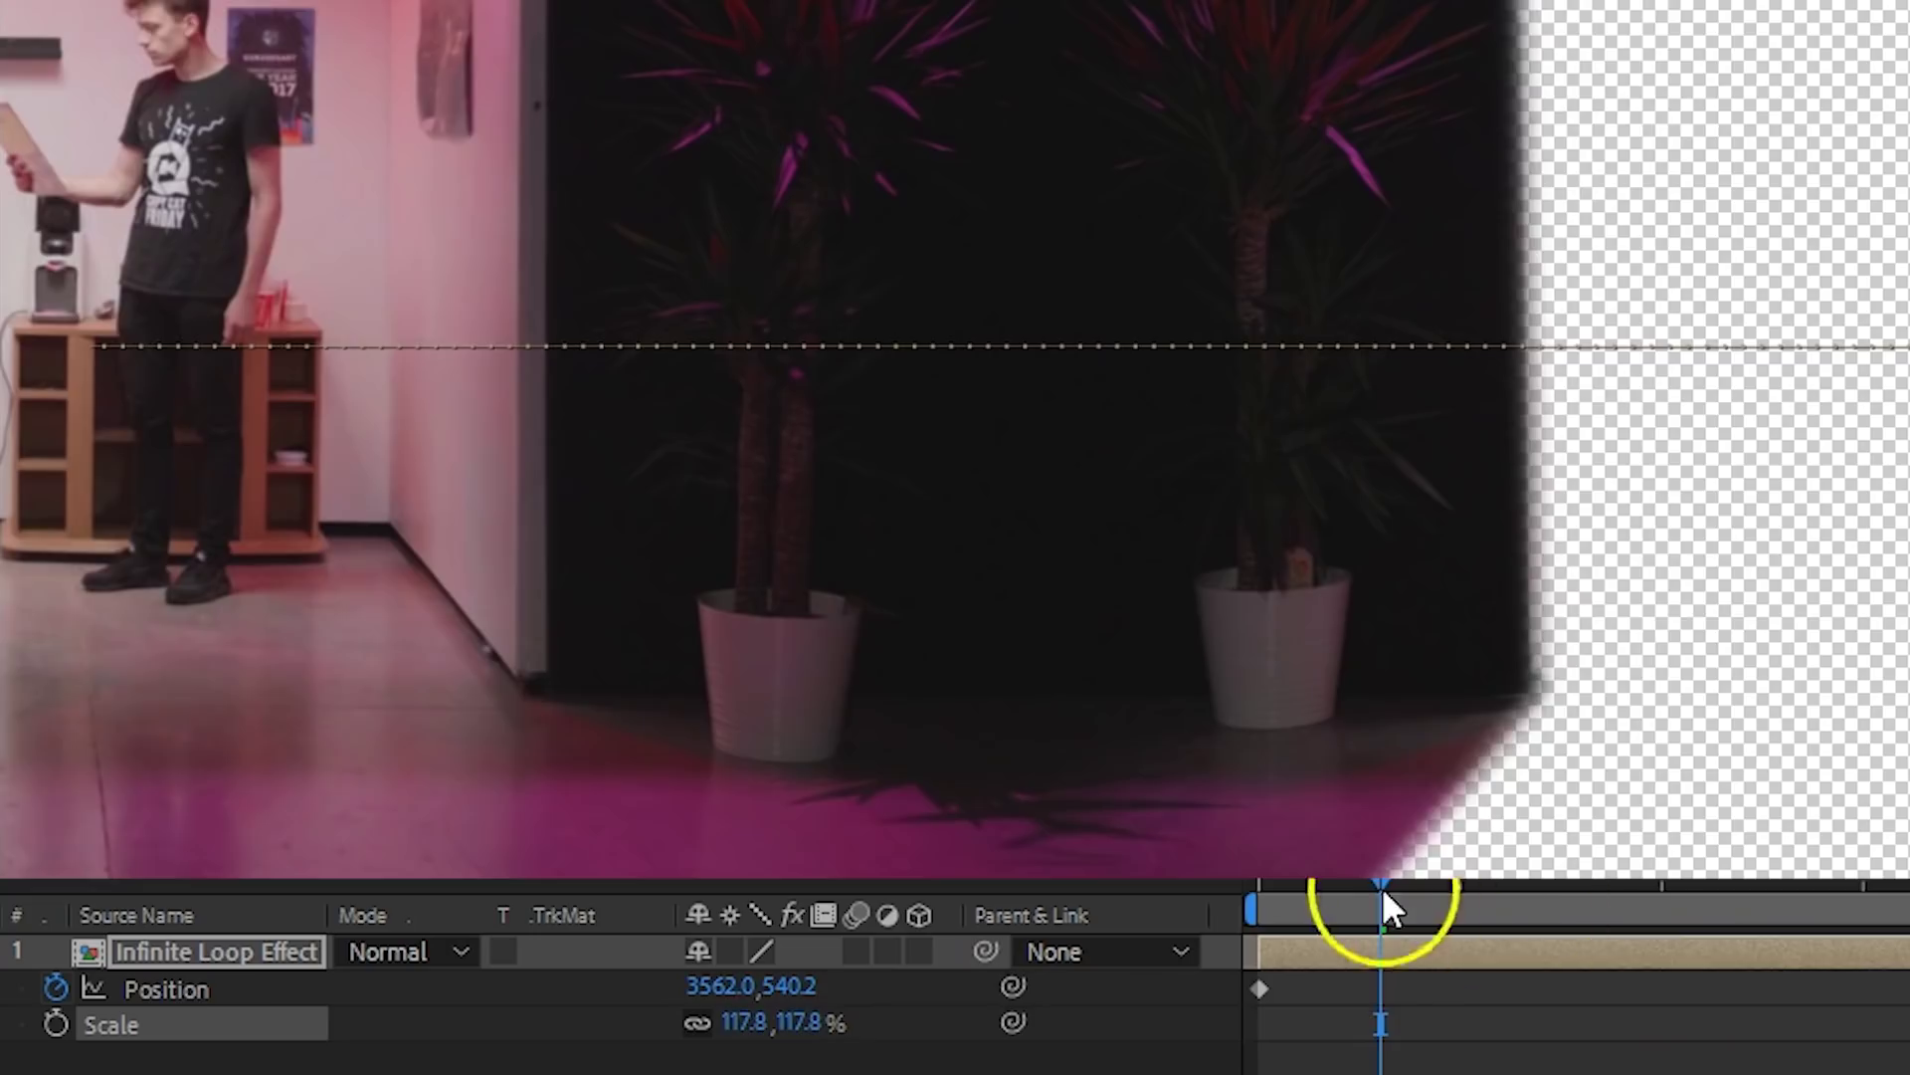
pyautogui.moveTo(1382, 887); pyautogui.dragTo(1260, 886)
pyautogui.moveTo(730, 980); pyautogui.dragTo(1045, 980)
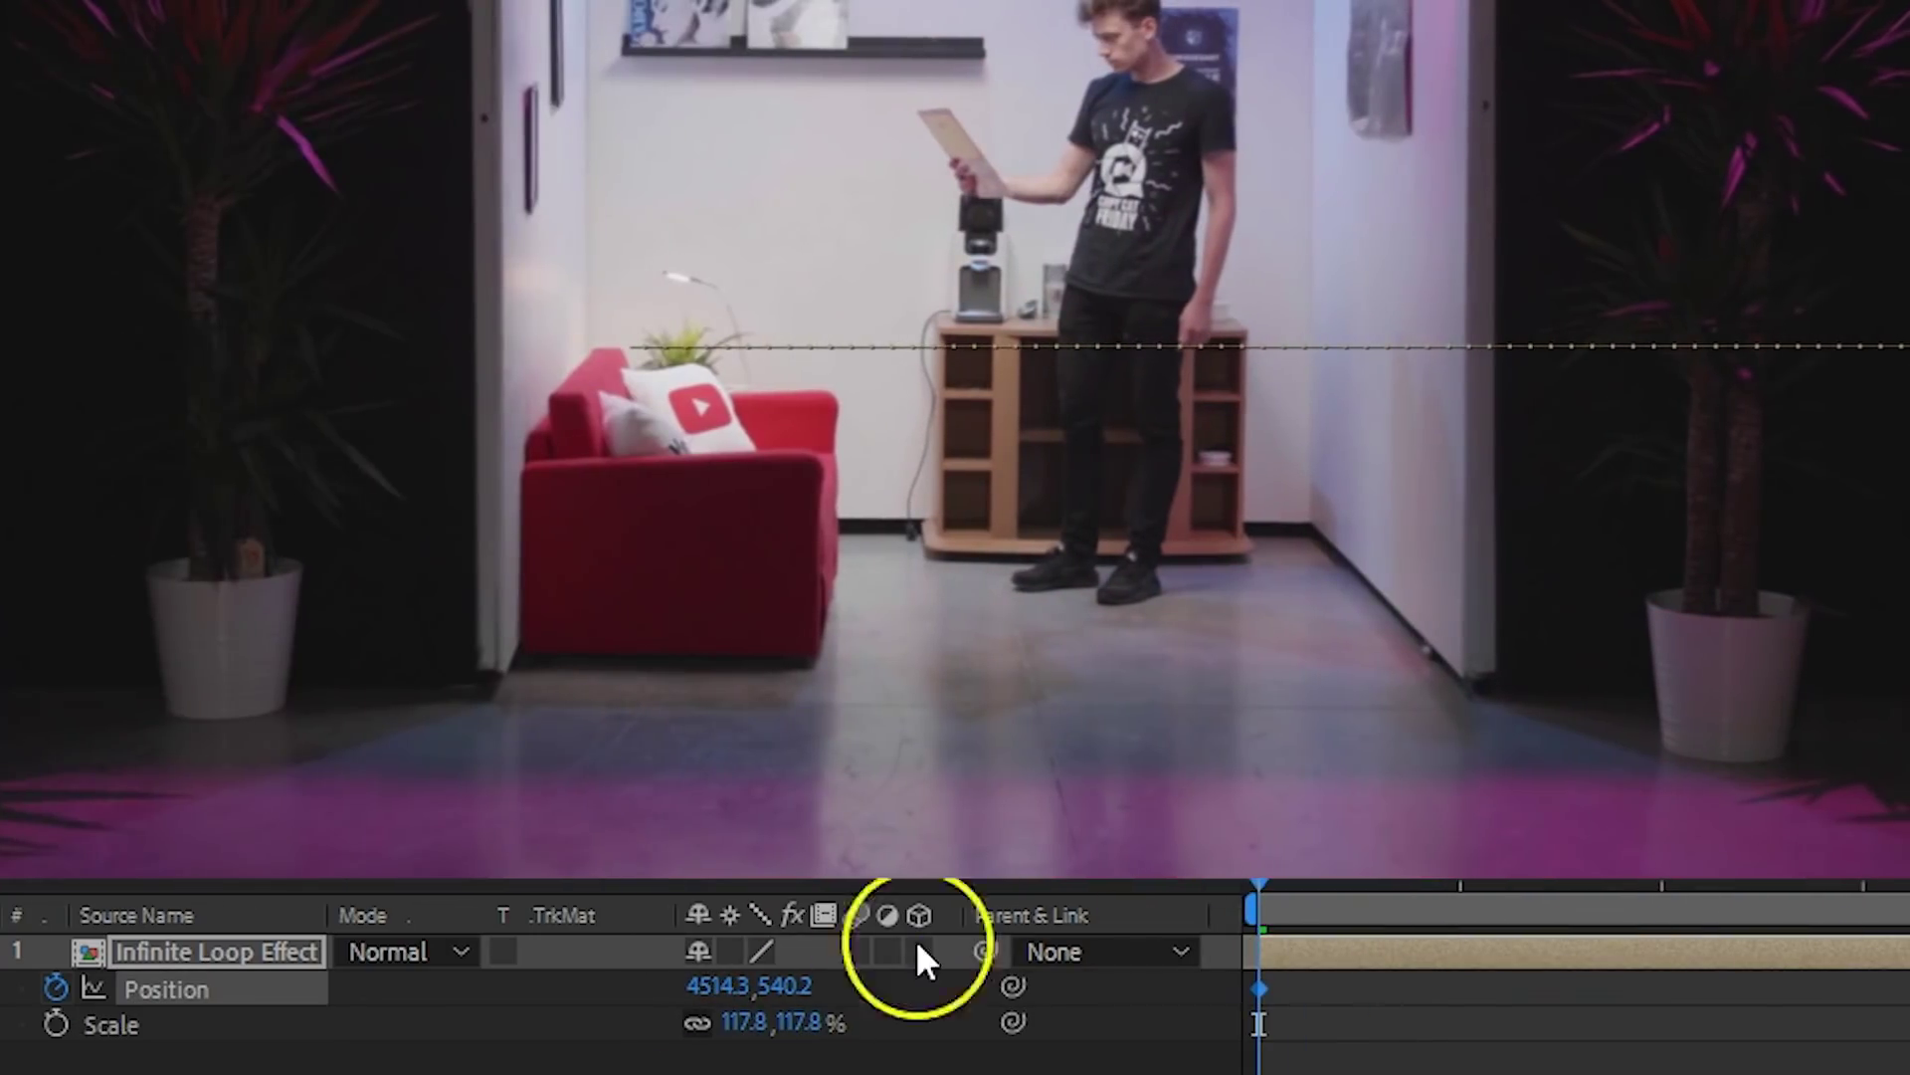
pyautogui.moveTo(786, 985); pyautogui.dragTo(1017, 957)
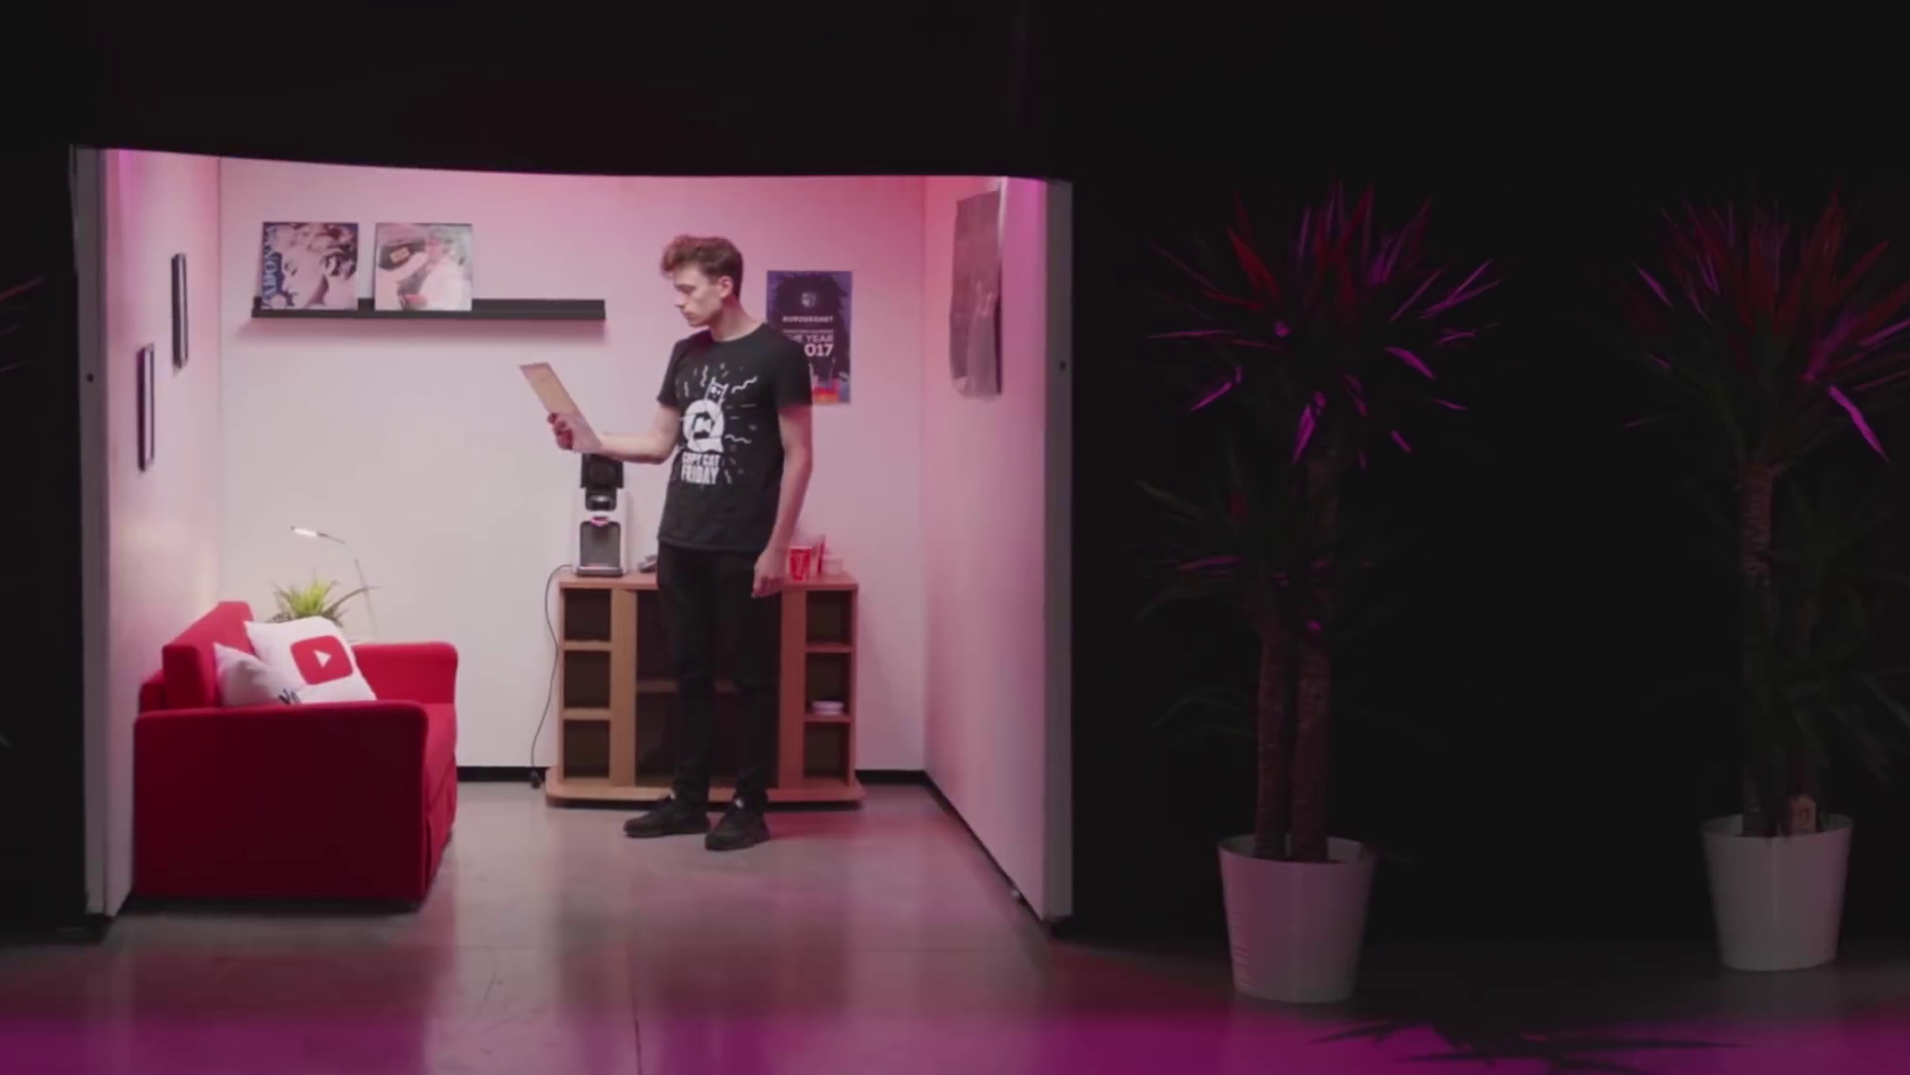